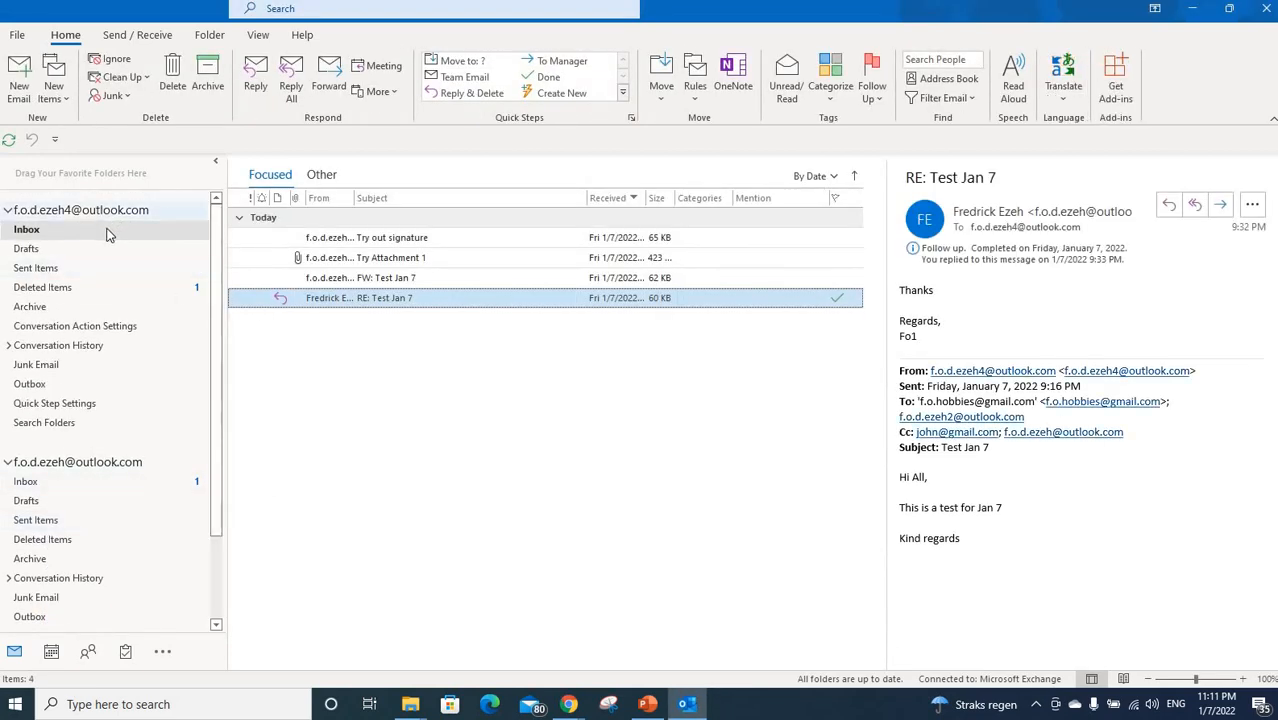
click(109, 234)
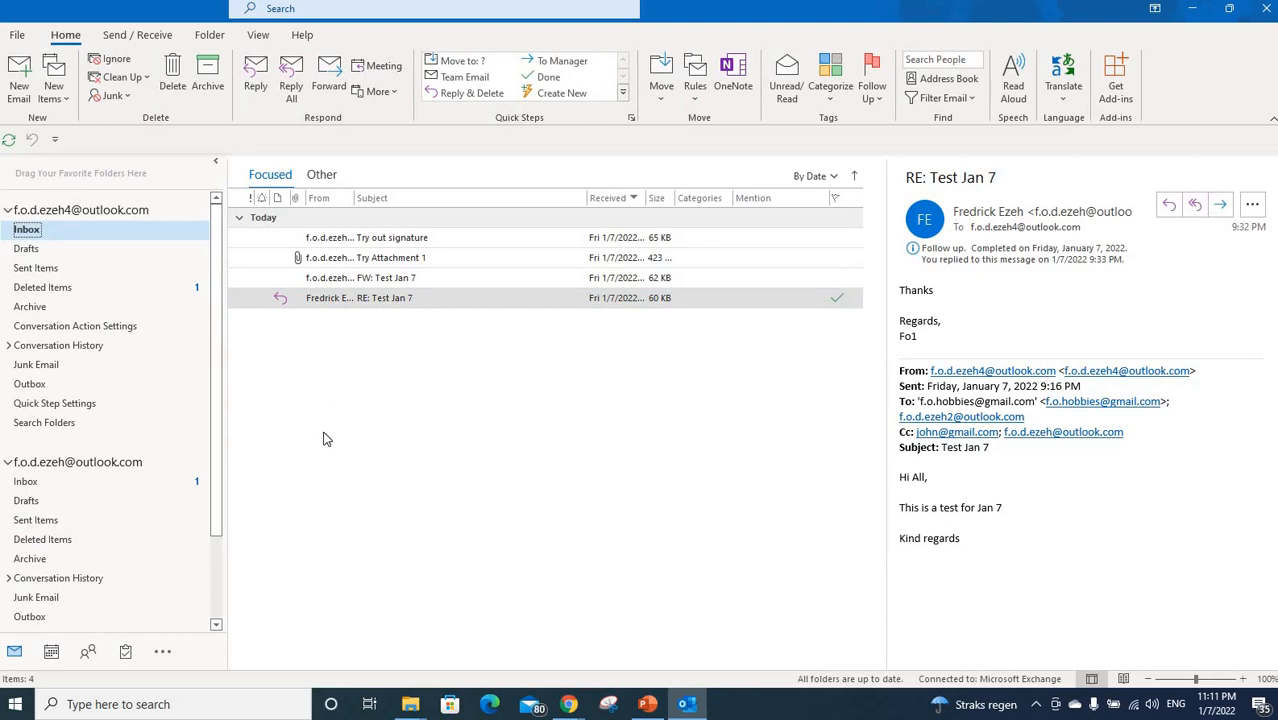
scroll(111, 536, down, 2)
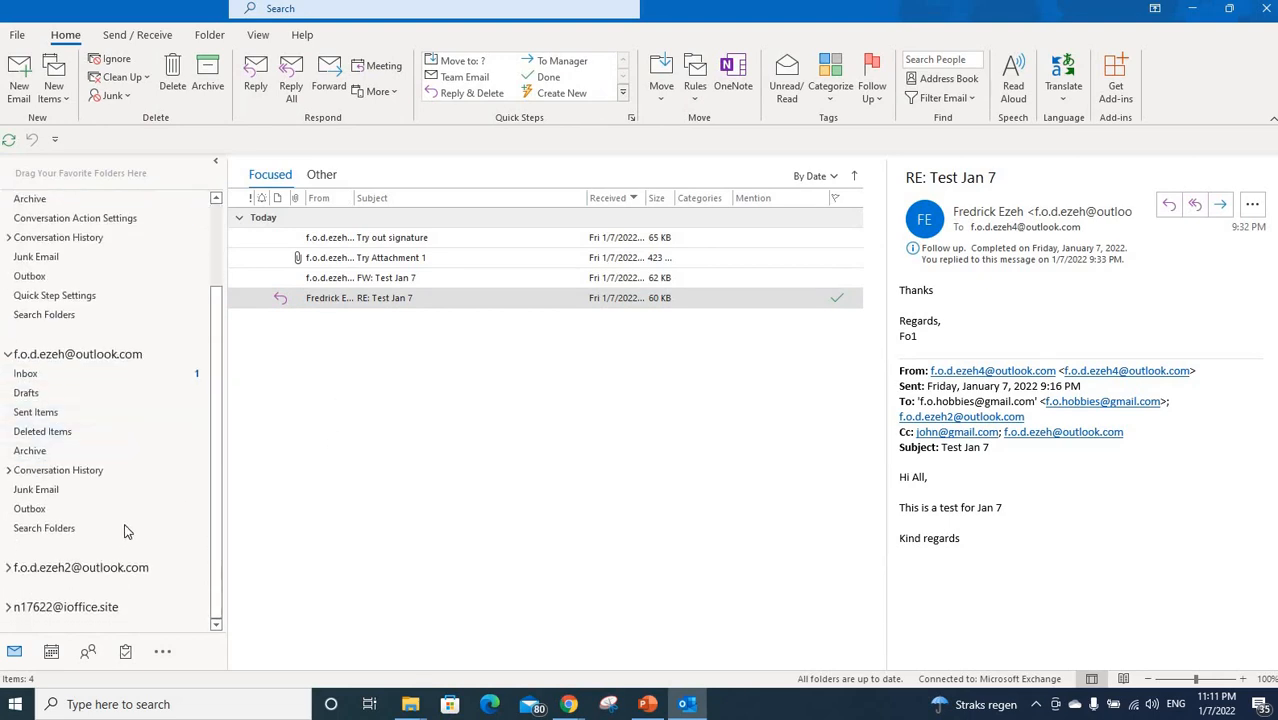
scroll(126, 520, up, 2)
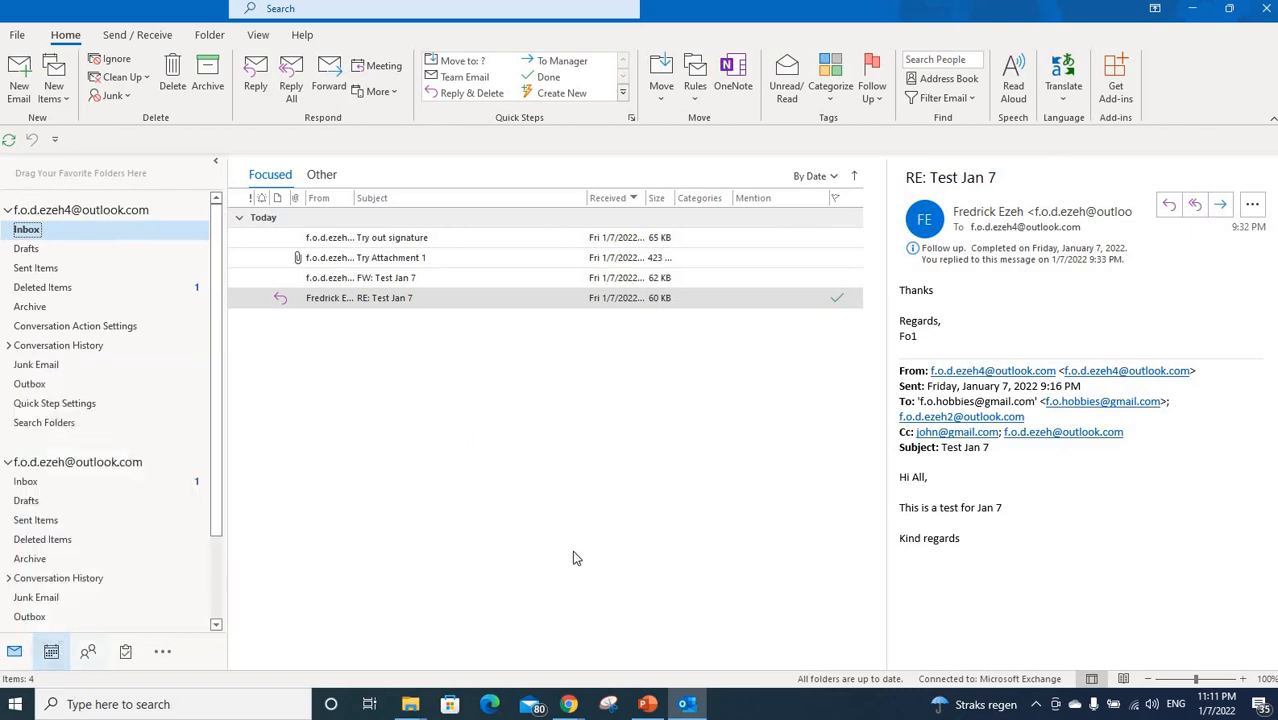
click(521, 504)
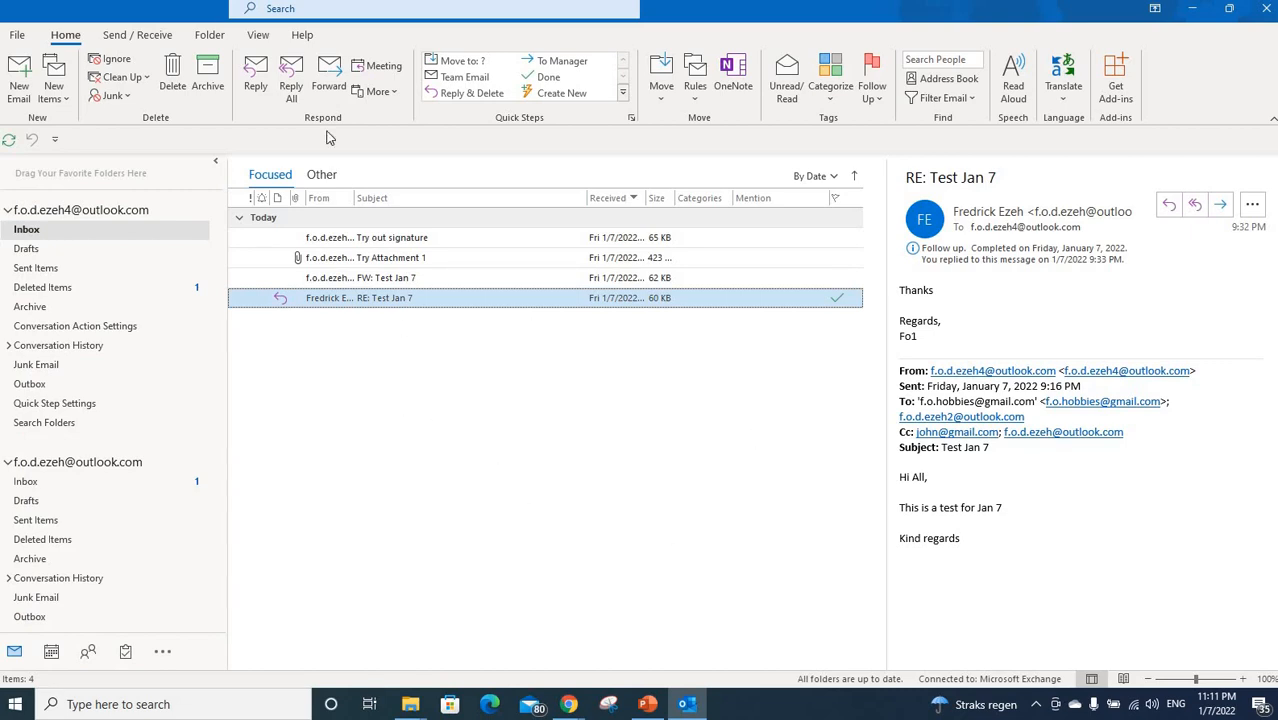
- Create a new appointment titled "Make a Pie with" plus the friend's first name, and set its start date to Monday 1/10/2022
click(68, 102)
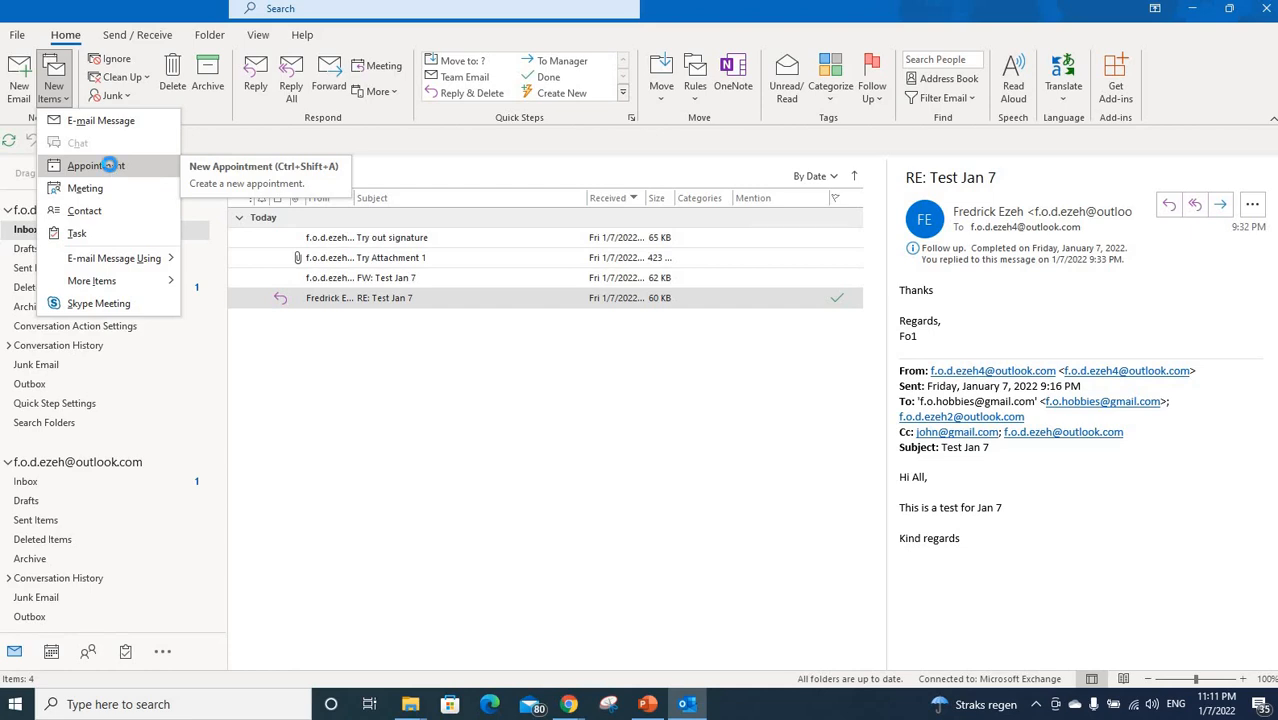
click(111, 171)
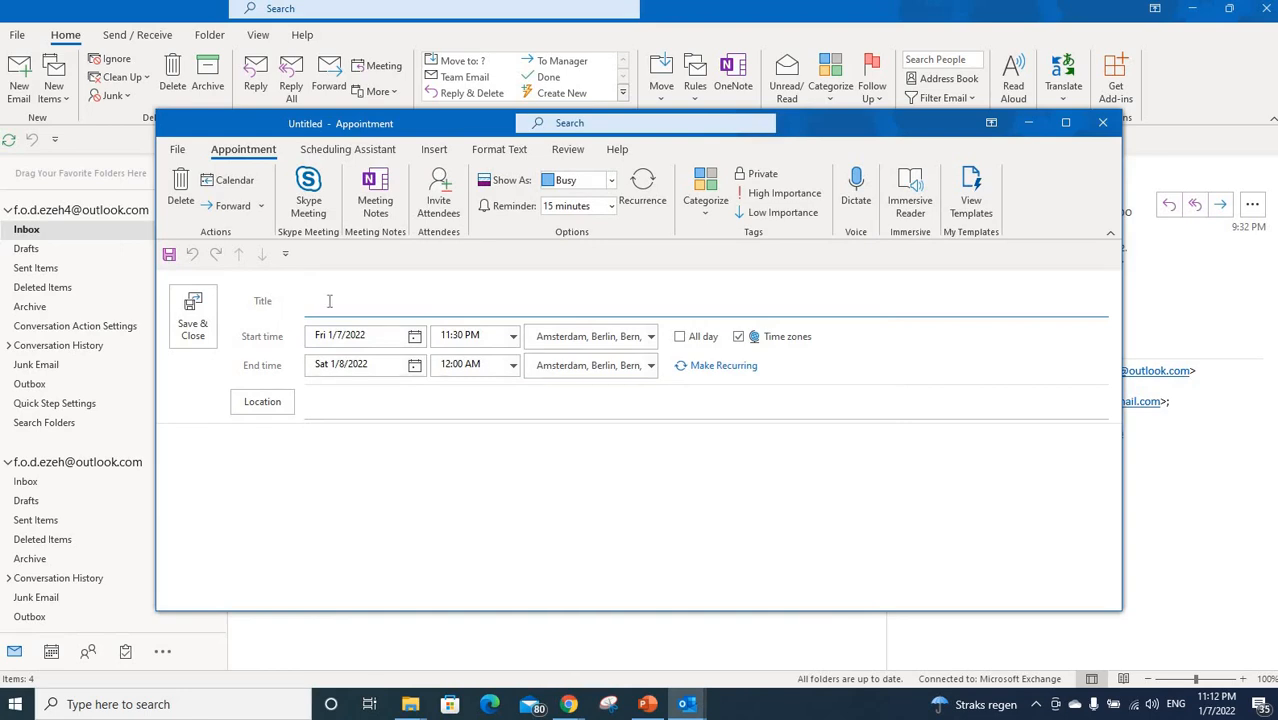
text(Make a Pie)
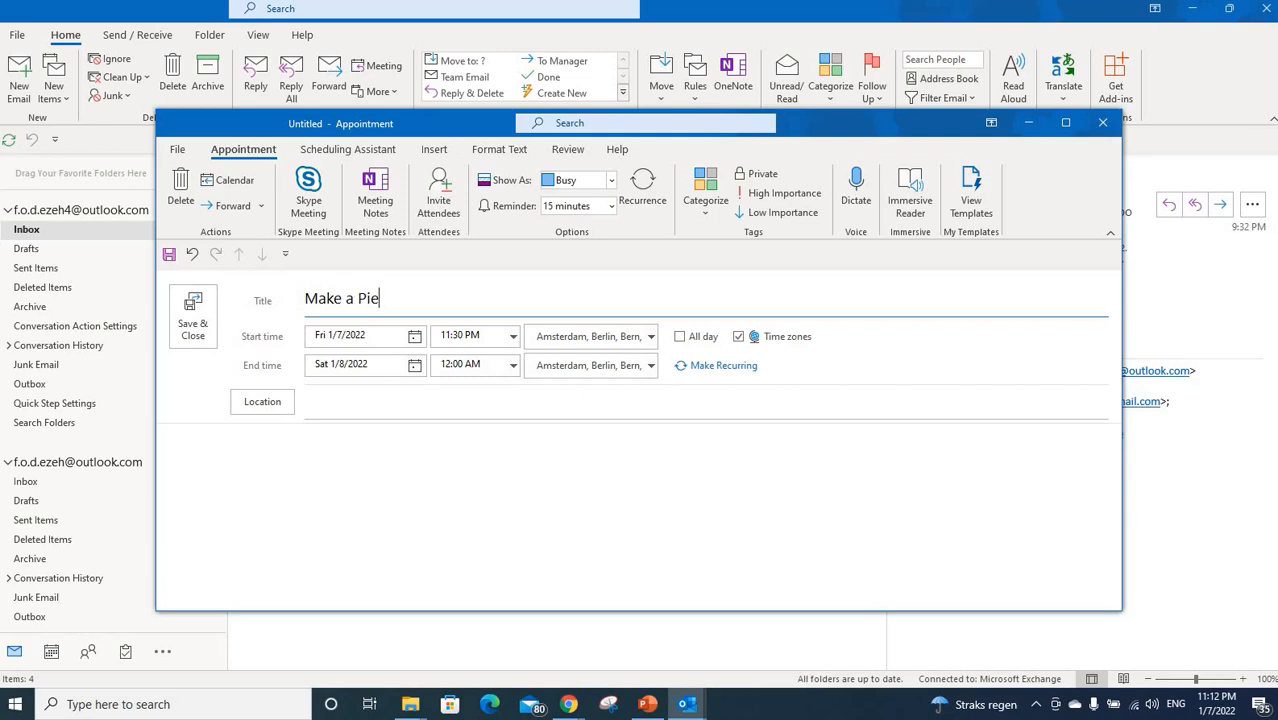
text( with Juliet)
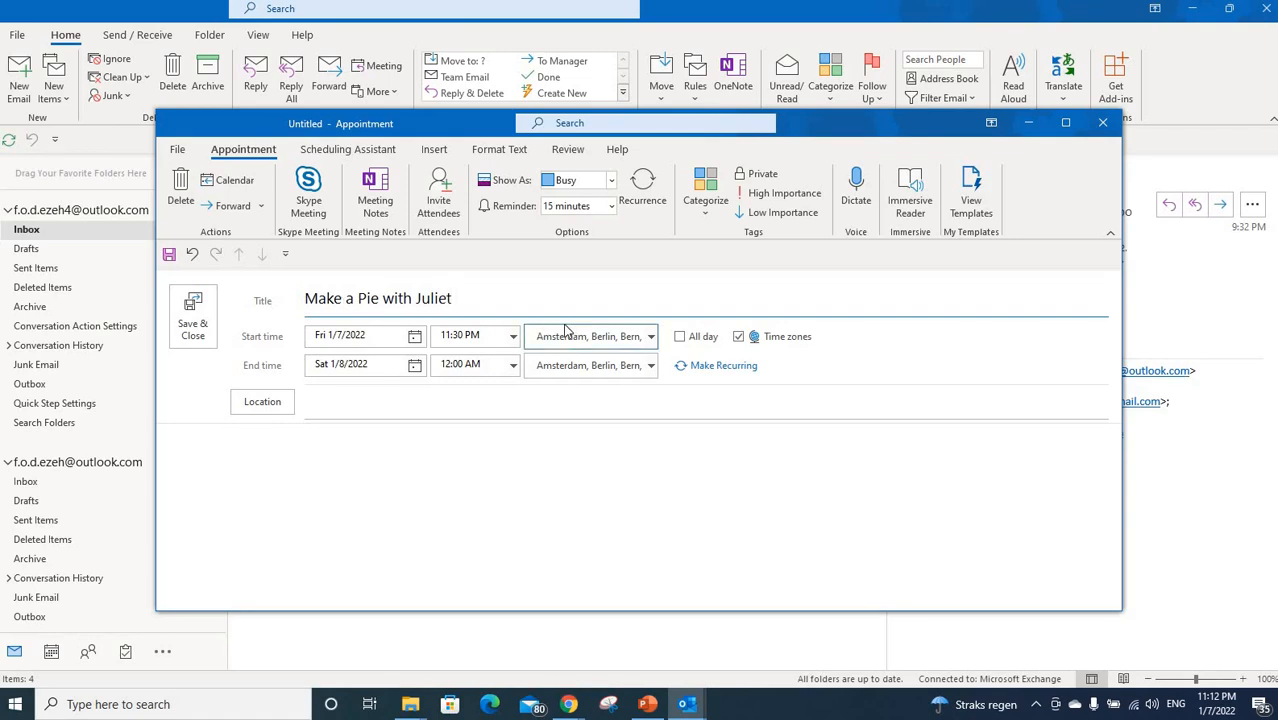
click(414, 337)
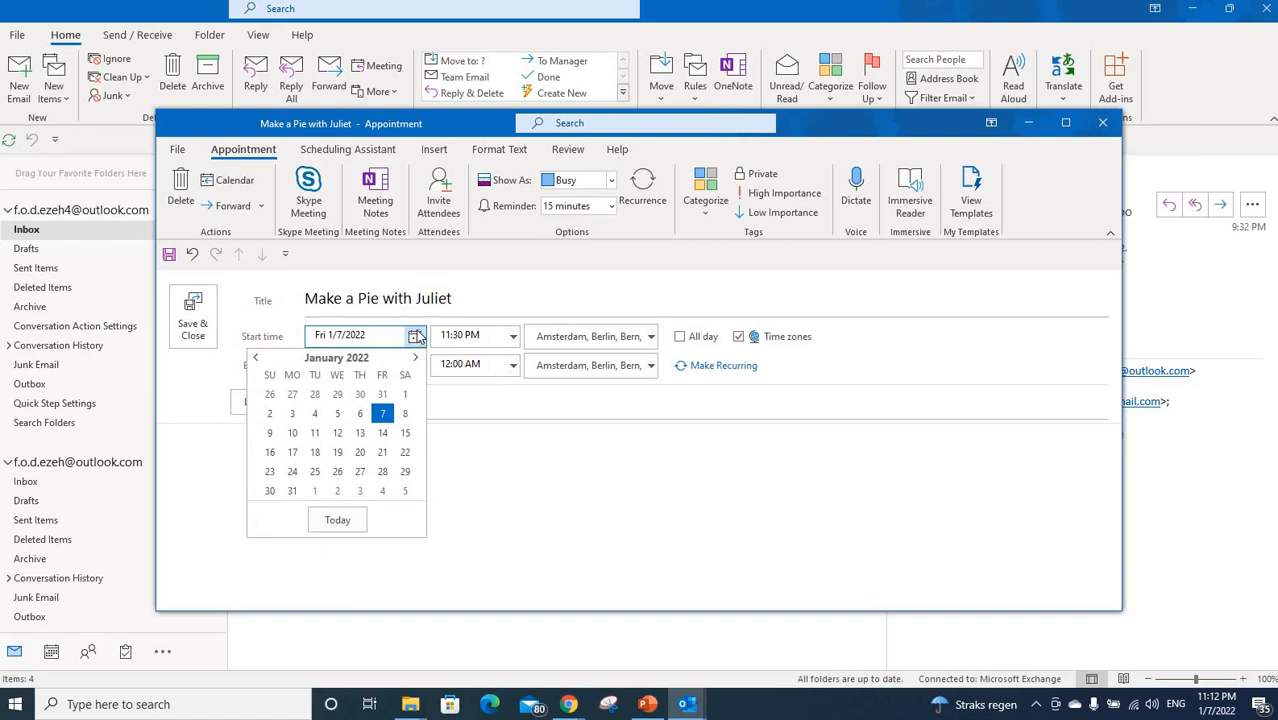
click(294, 433)
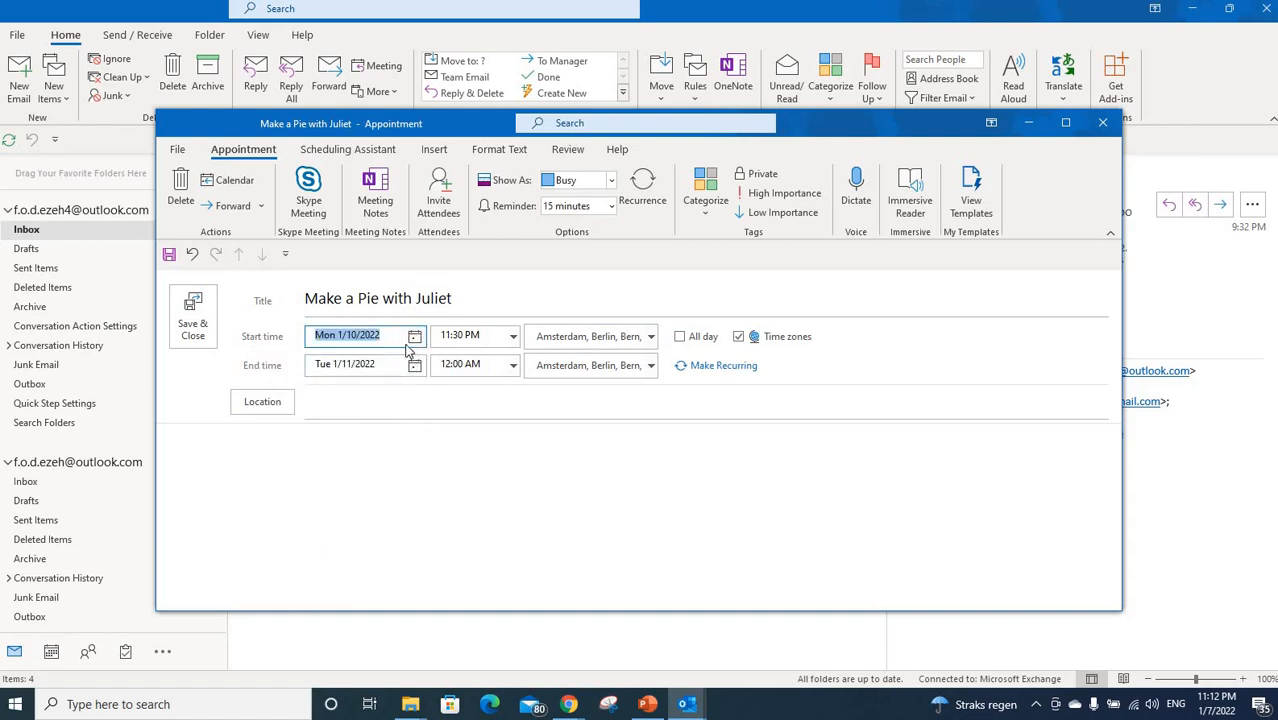
- Try to set the appointment's end date to Monday 1/10/2022
click(414, 366)
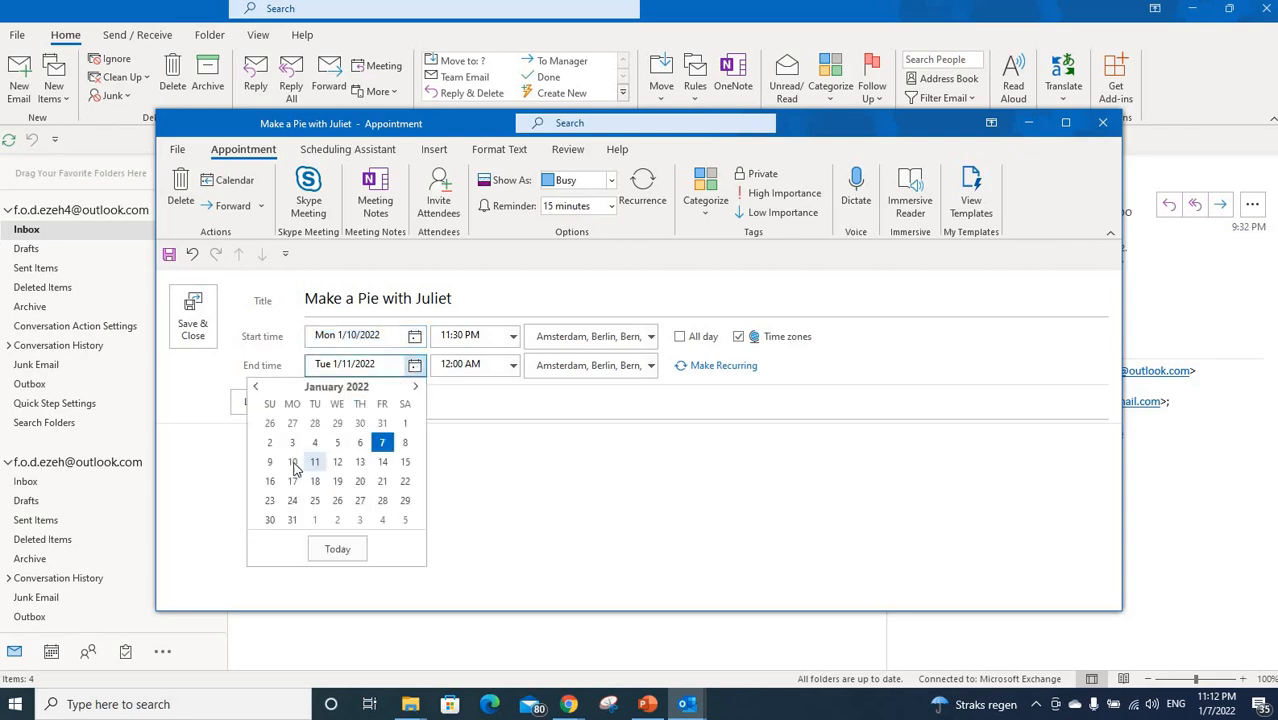
click(293, 463)
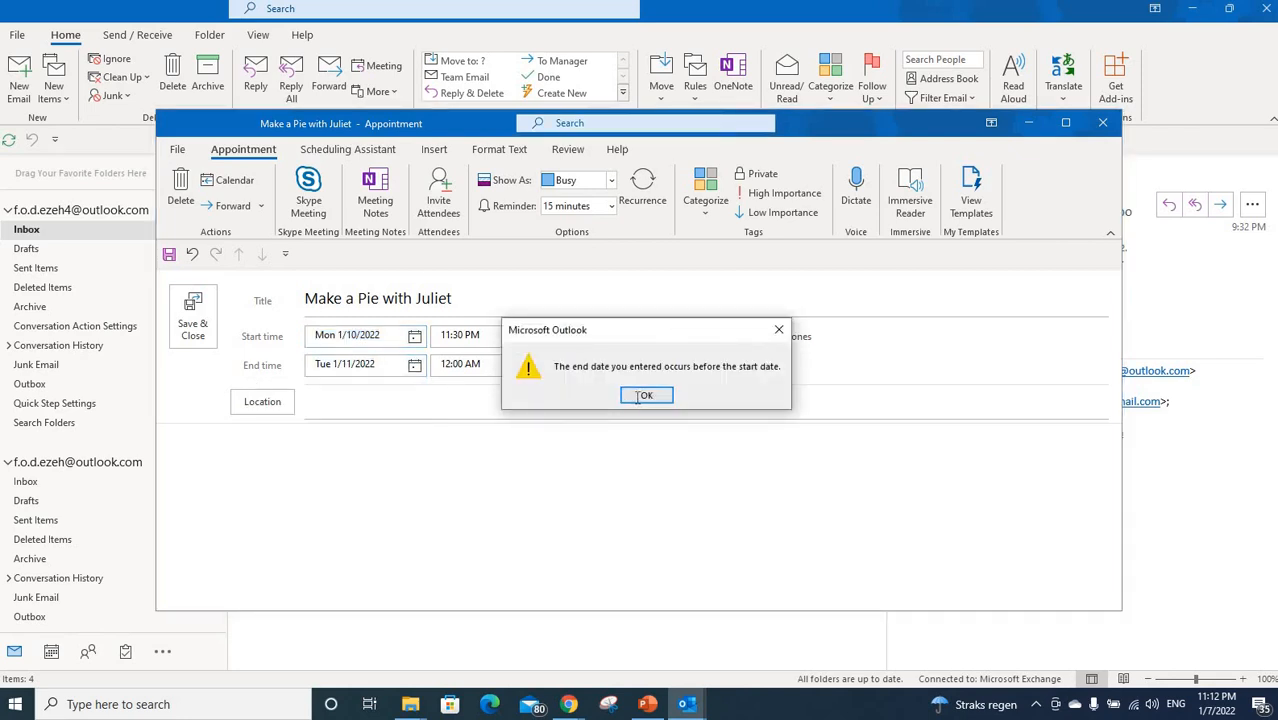
key(Return)
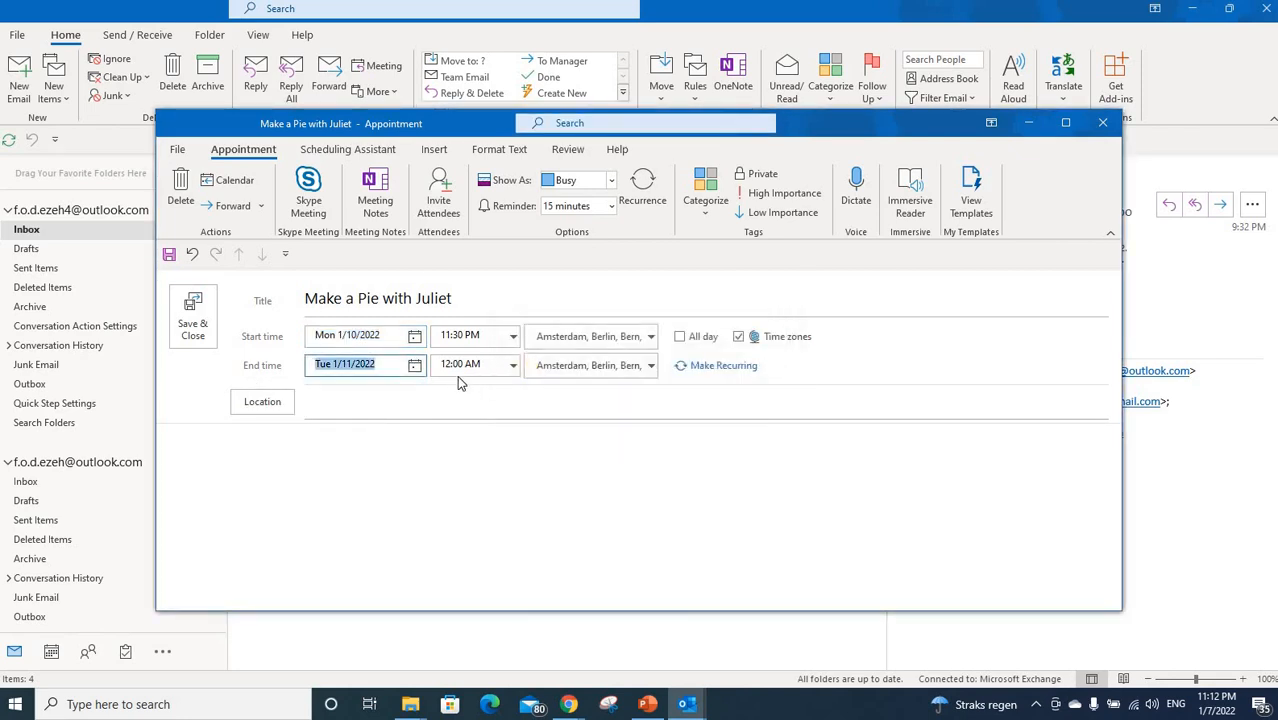
- Set the pie appointment's start time to 10:00 AM
click(513, 338)
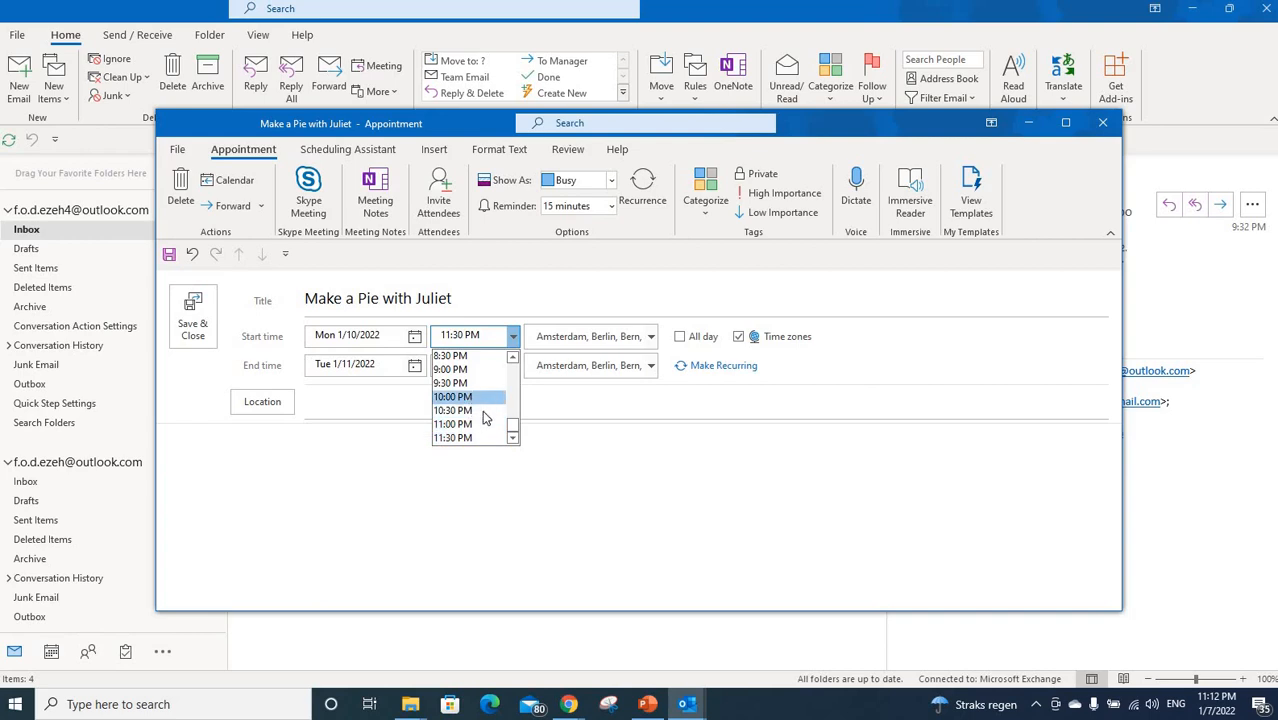
click(513, 360)
click(513, 360)
click(513, 360)
click(513, 360)
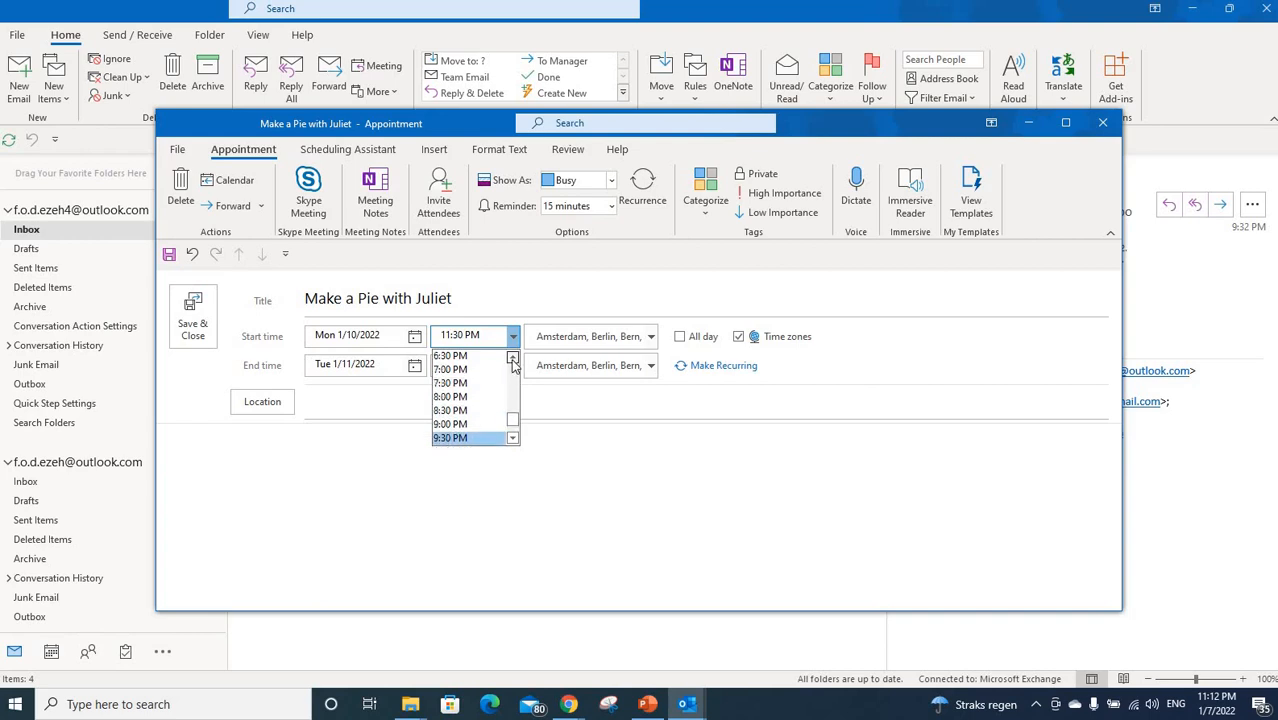
click(513, 360)
click(513, 360)
click(513, 360)
drag(517, 415, 495, 397)
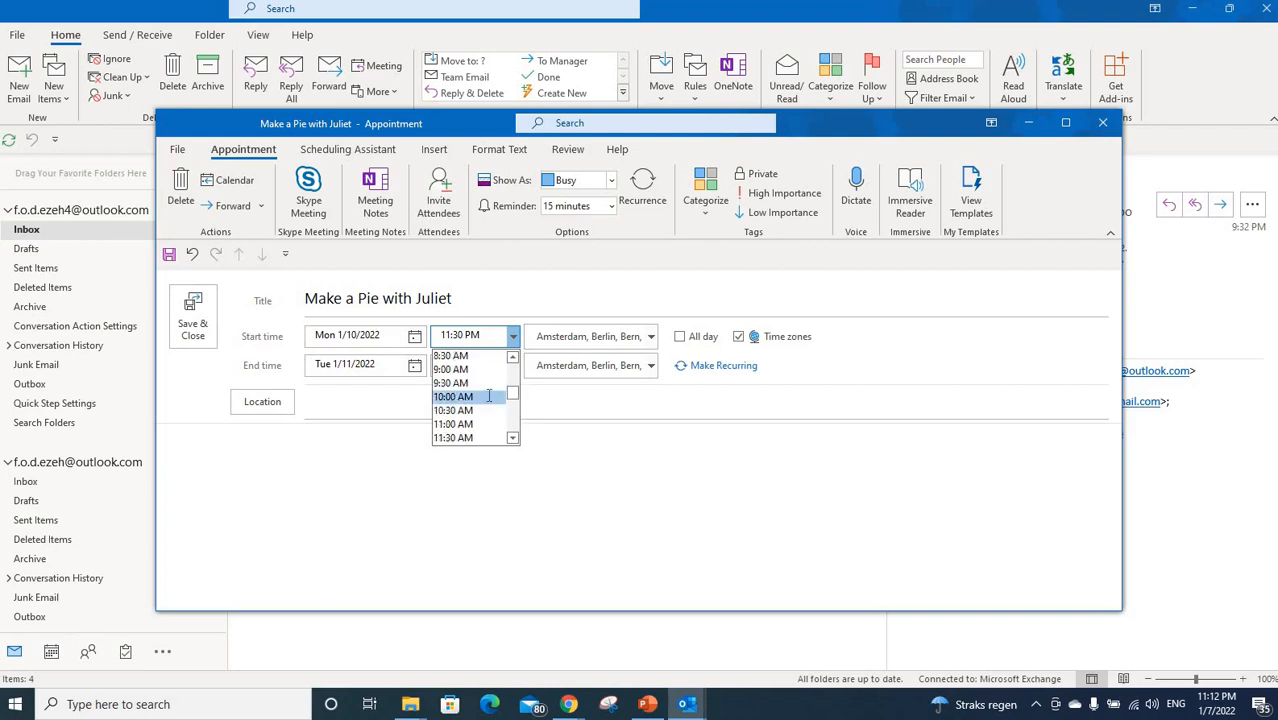
click(489, 396)
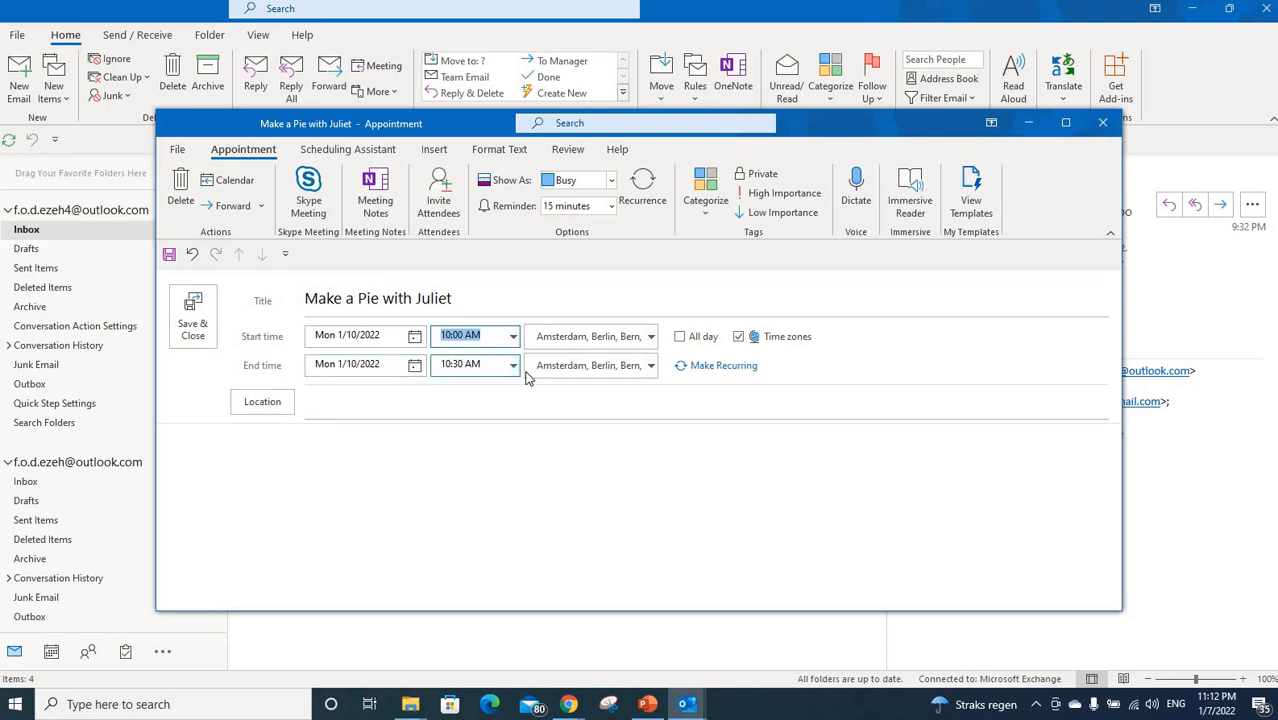
- Set the pie appointment's end time to 11:00 AM, and save and close it
click(513, 367)
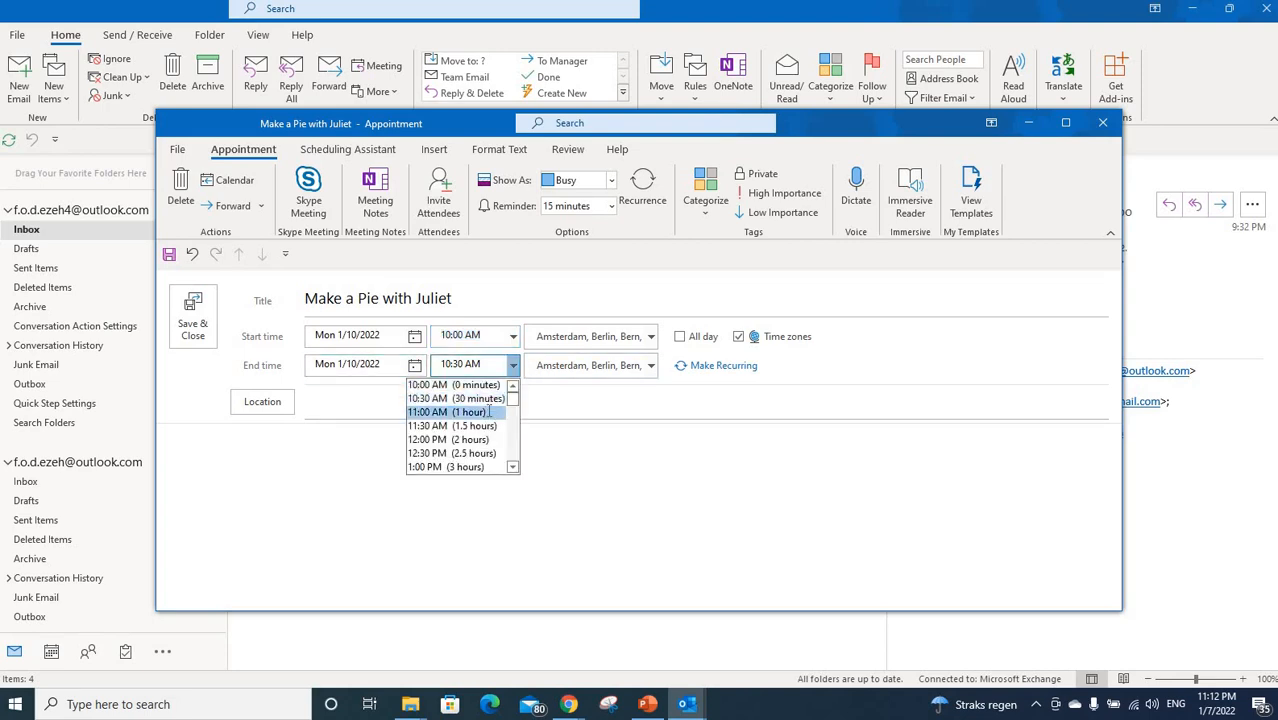
click(490, 412)
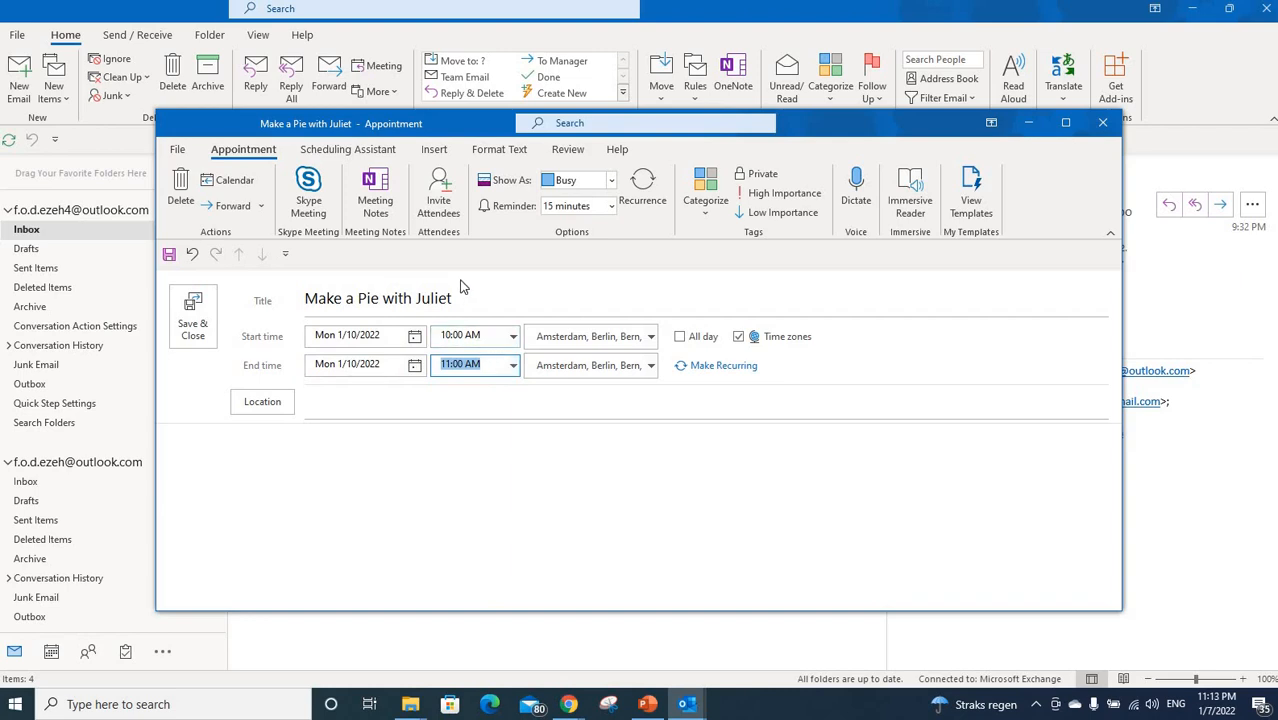
click(196, 337)
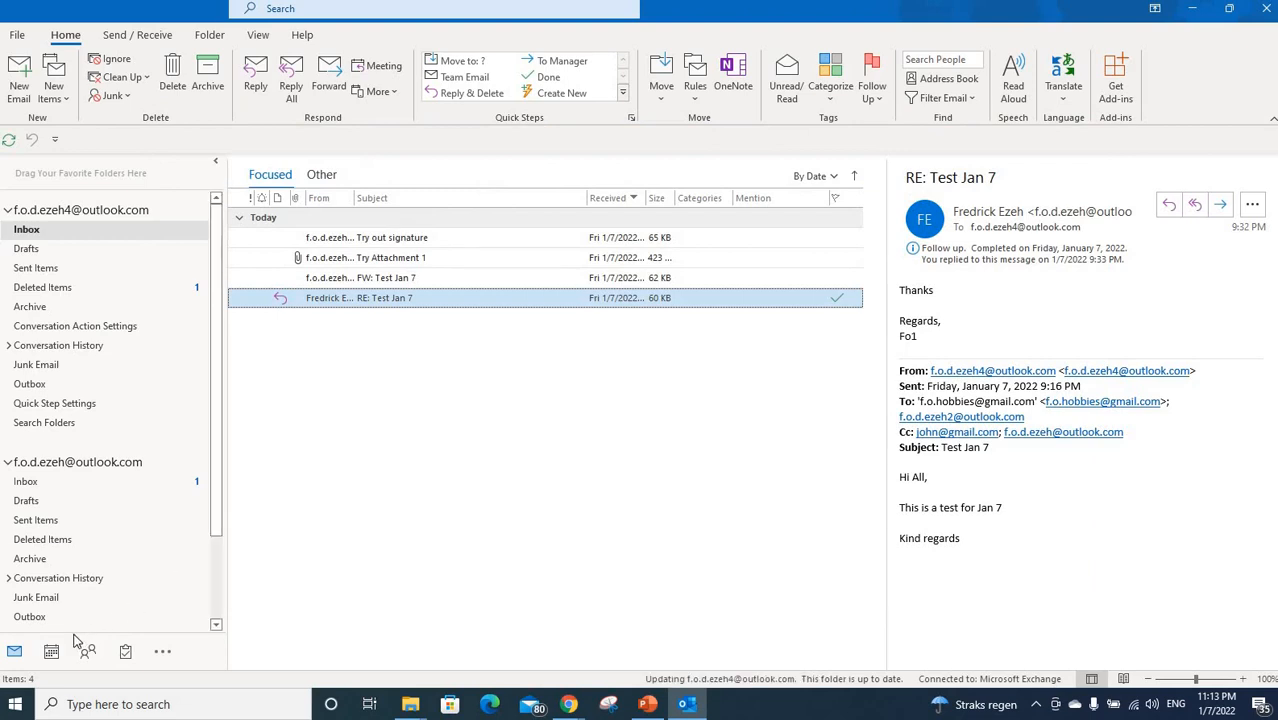
- Show the calendar week of January 9 - 15, 2022 and check the details of Monday's pie appointment
click(50, 654)
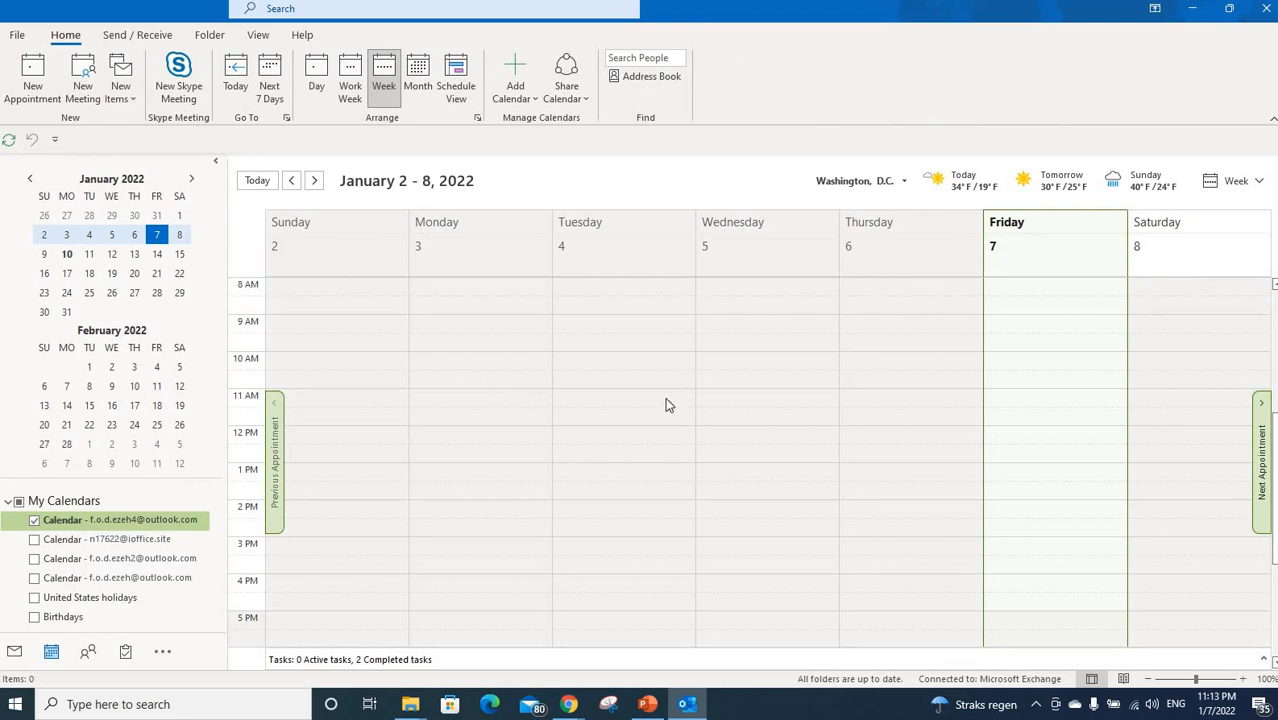
click(44, 256)
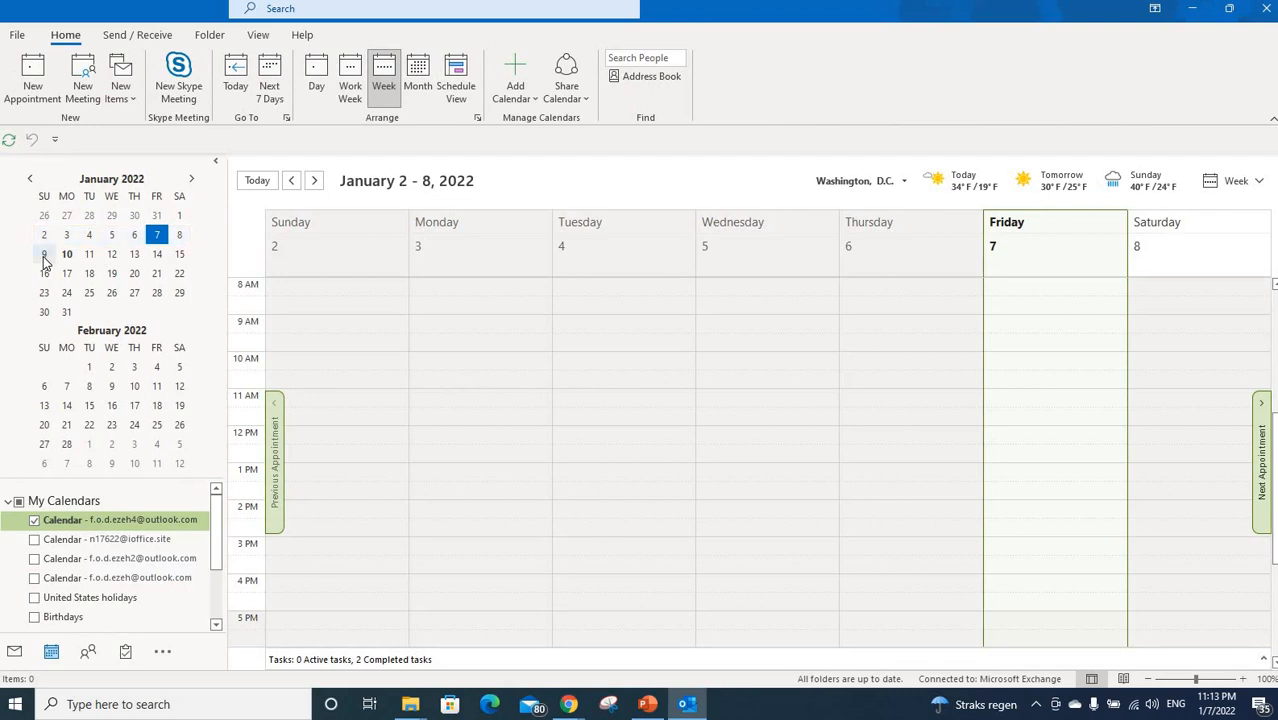
mouse_move(513, 380)
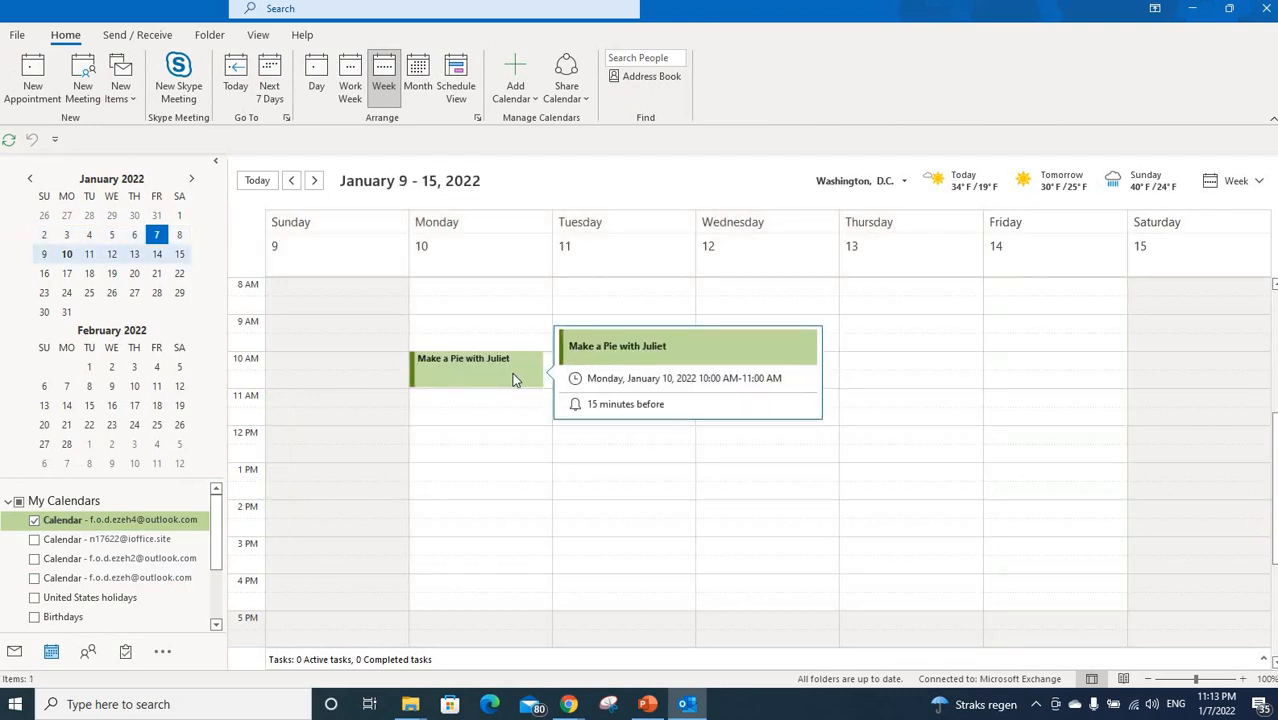
- Return to the mail view and create a new appointment titled "Football" with the start date Tuesday 1/11/2022
click(15, 653)
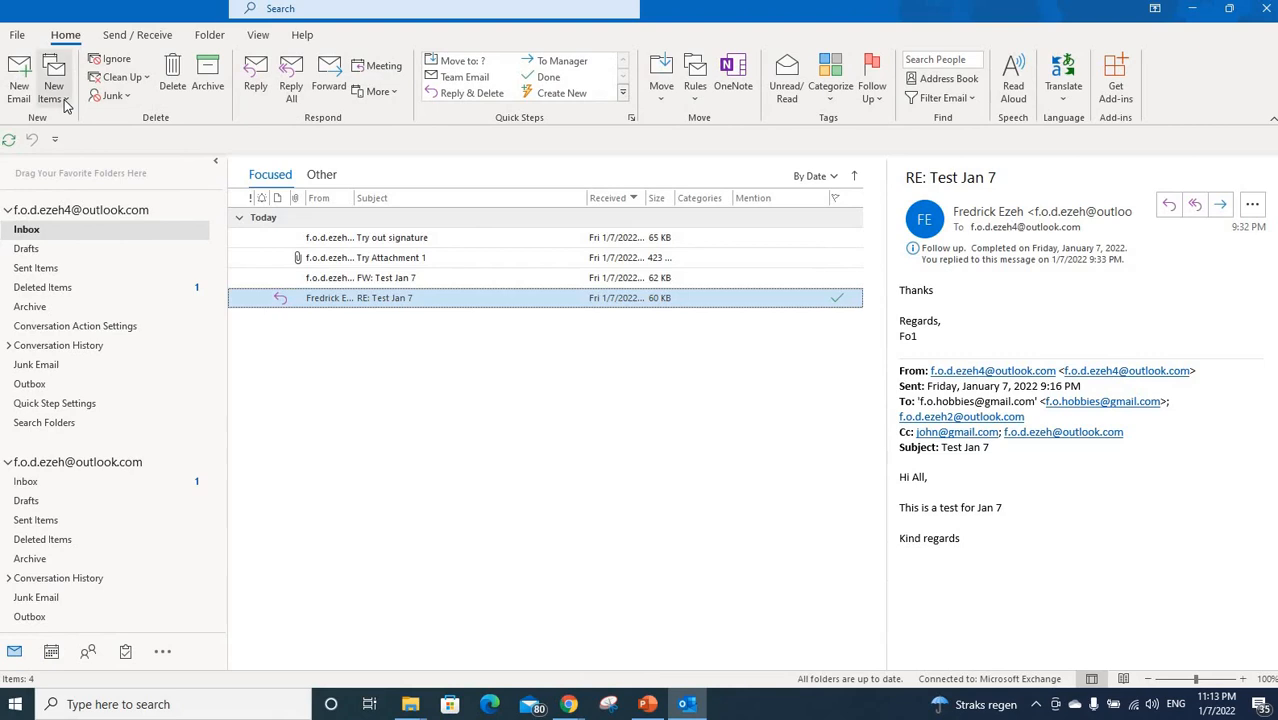
click(54, 90)
click(112, 168)
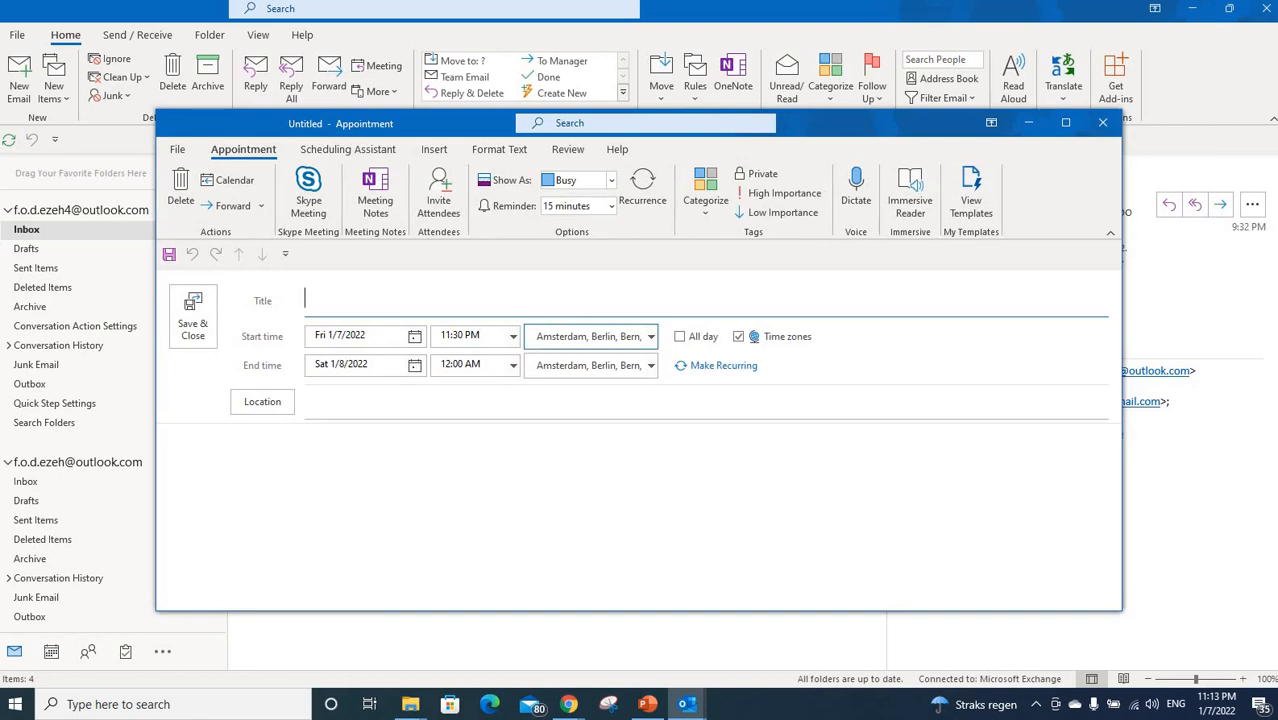
text(Football)
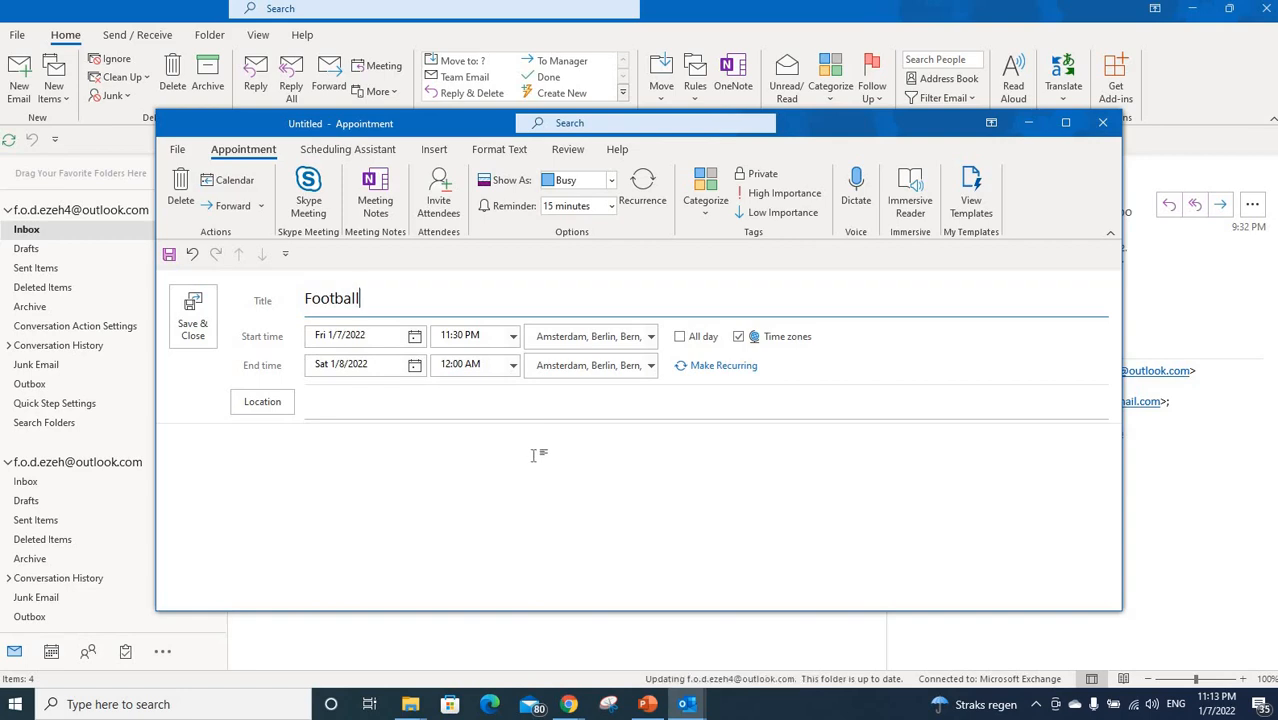
click(415, 338)
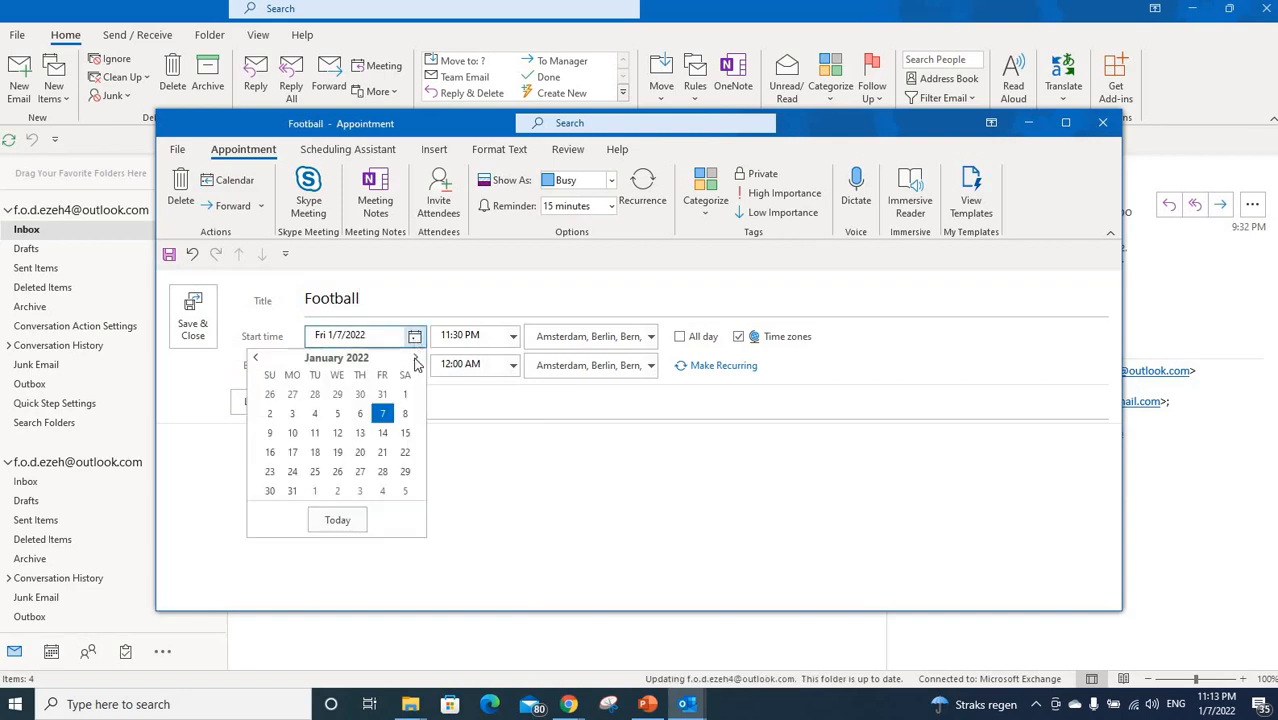
click(315, 433)
- Set the Football appointment's start time to 11:00 AM and its end time to 2:00 PM
click(513, 336)
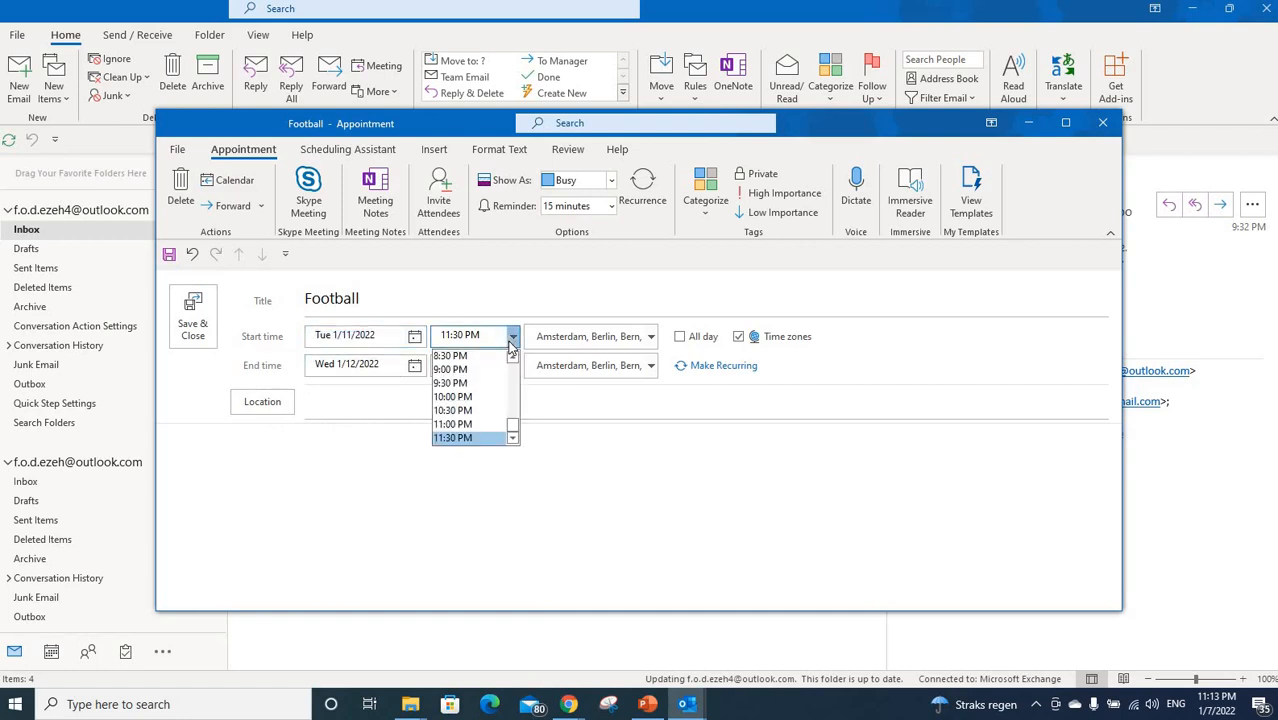
drag(513, 420, 515, 396)
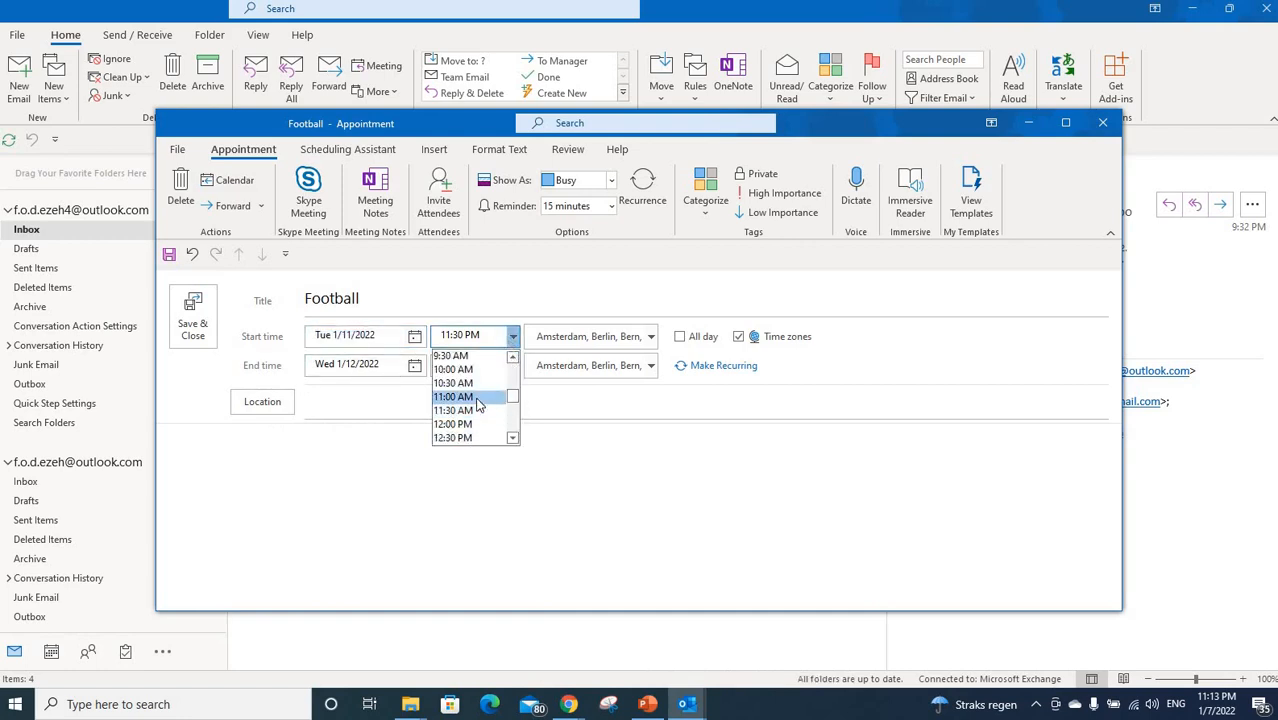
click(475, 398)
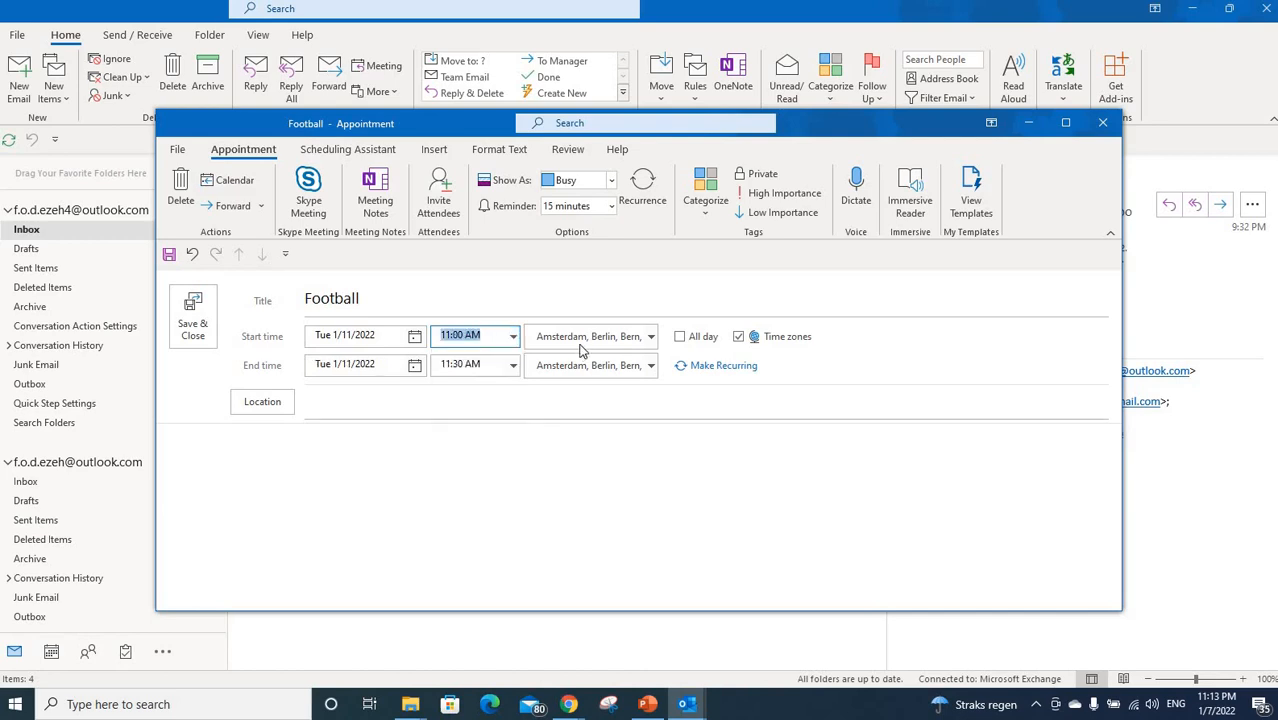
click(514, 366)
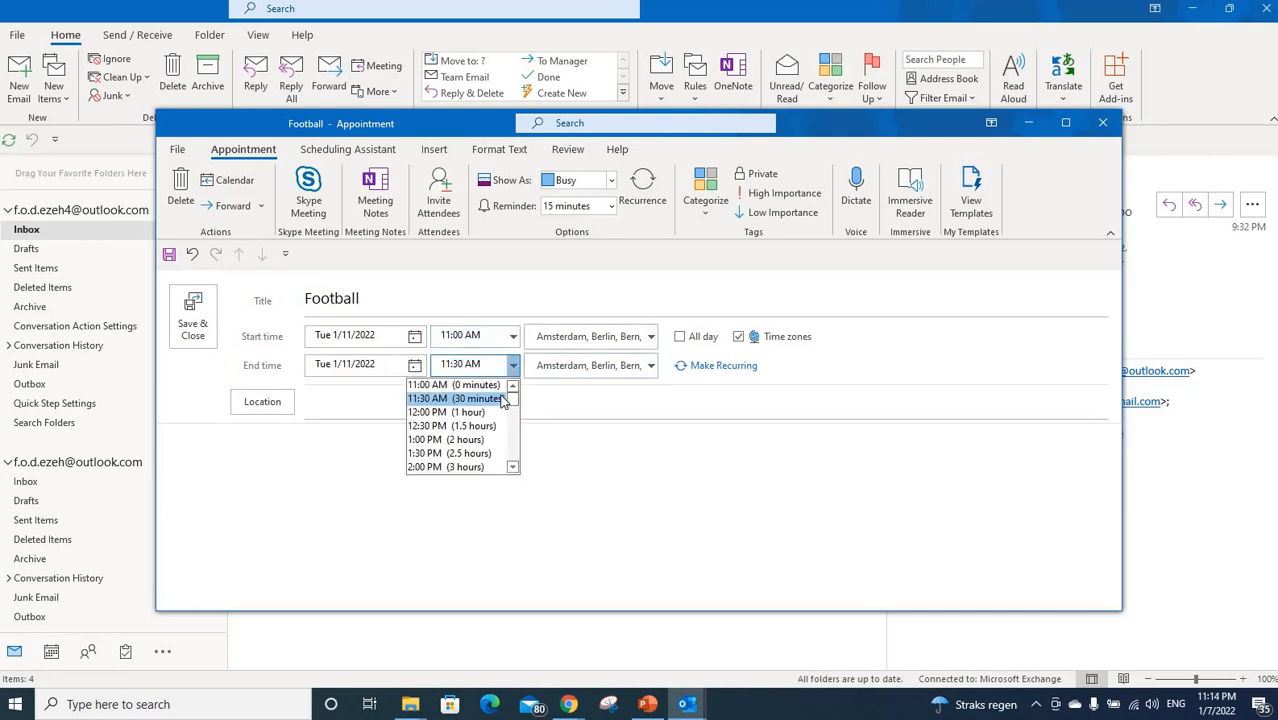
click(445, 466)
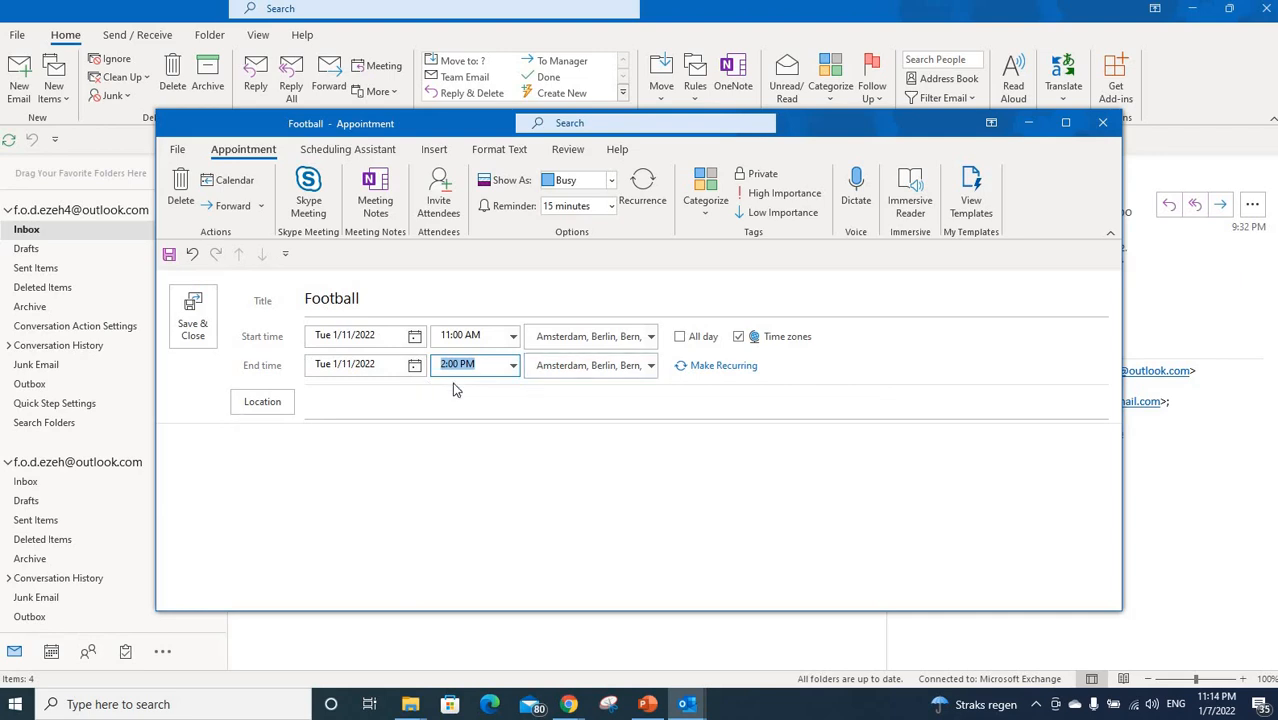
- Set the Football appointment's location to "Philips Stadium Eindhoven" and mark the appointment as high importance
click(447, 404)
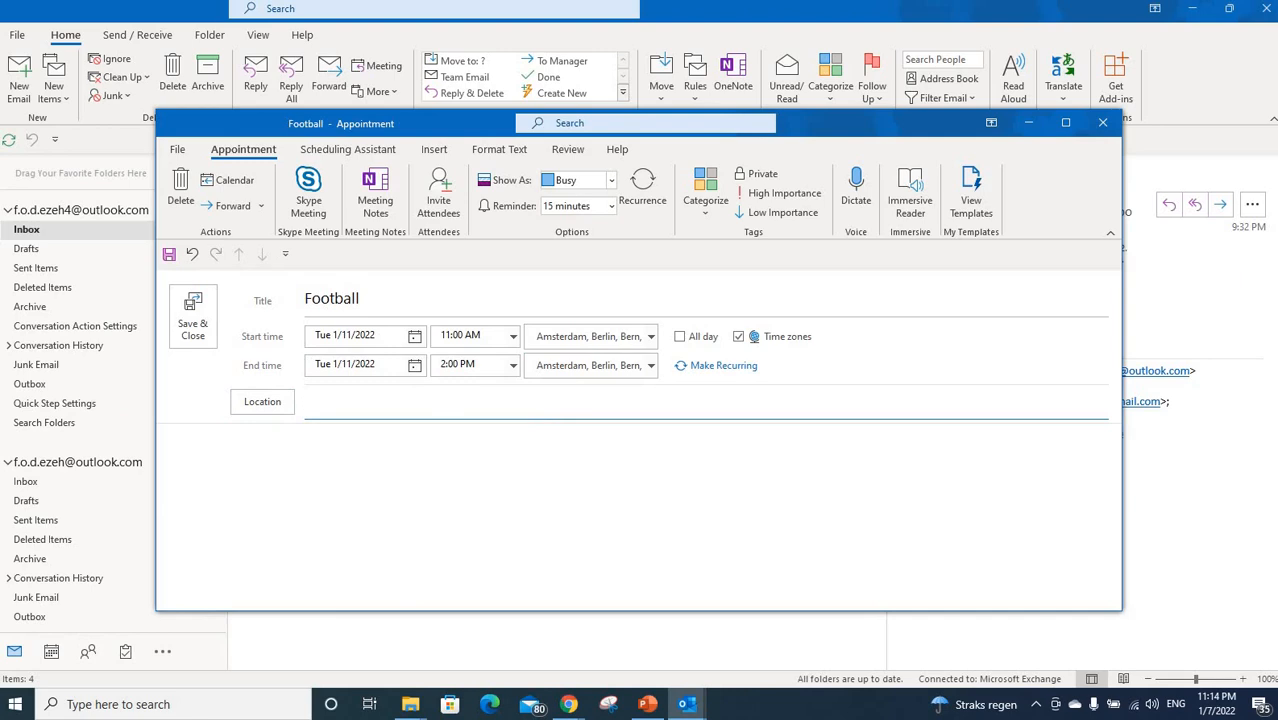
text(Philip)
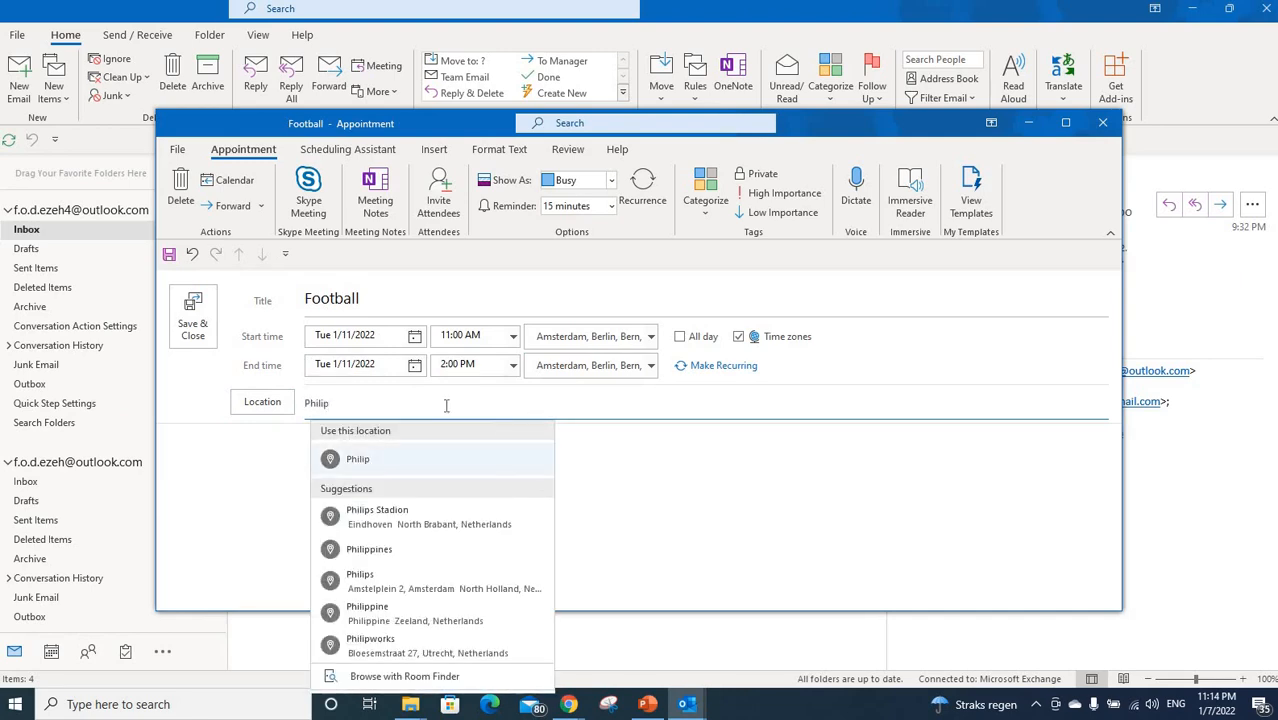
text(s S)
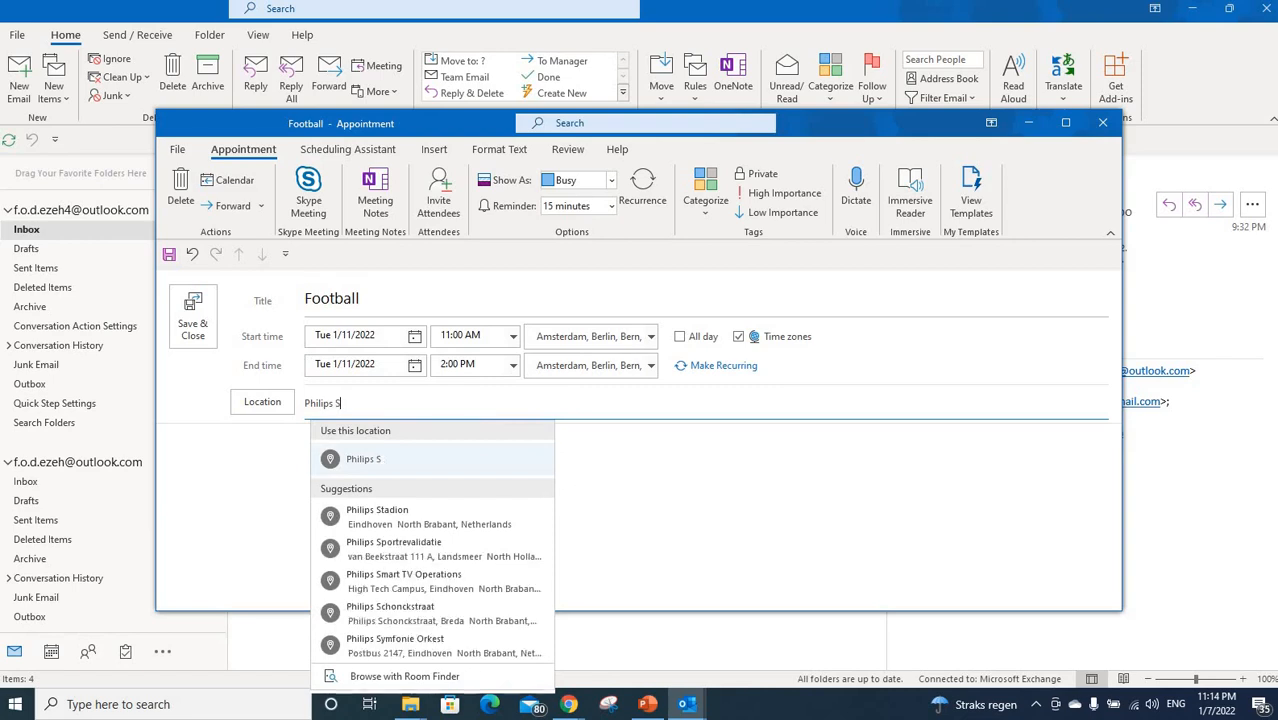
text(tadium )
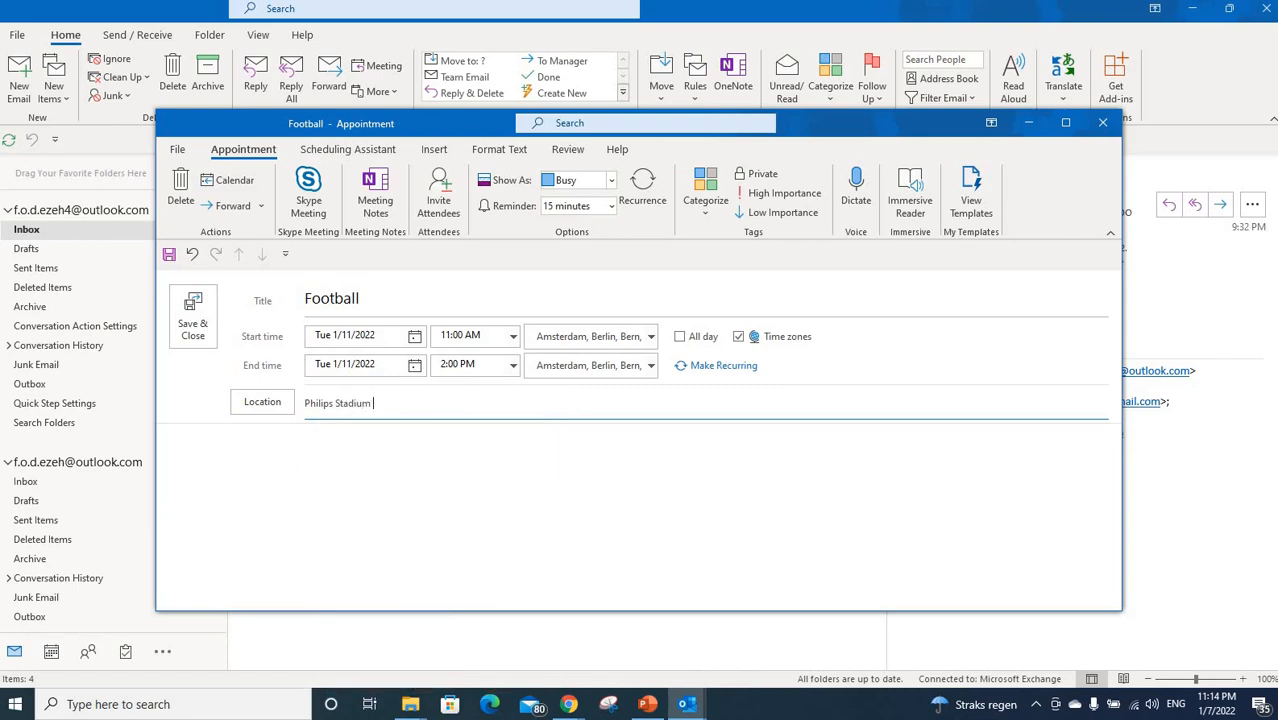
text(Eindhoven)
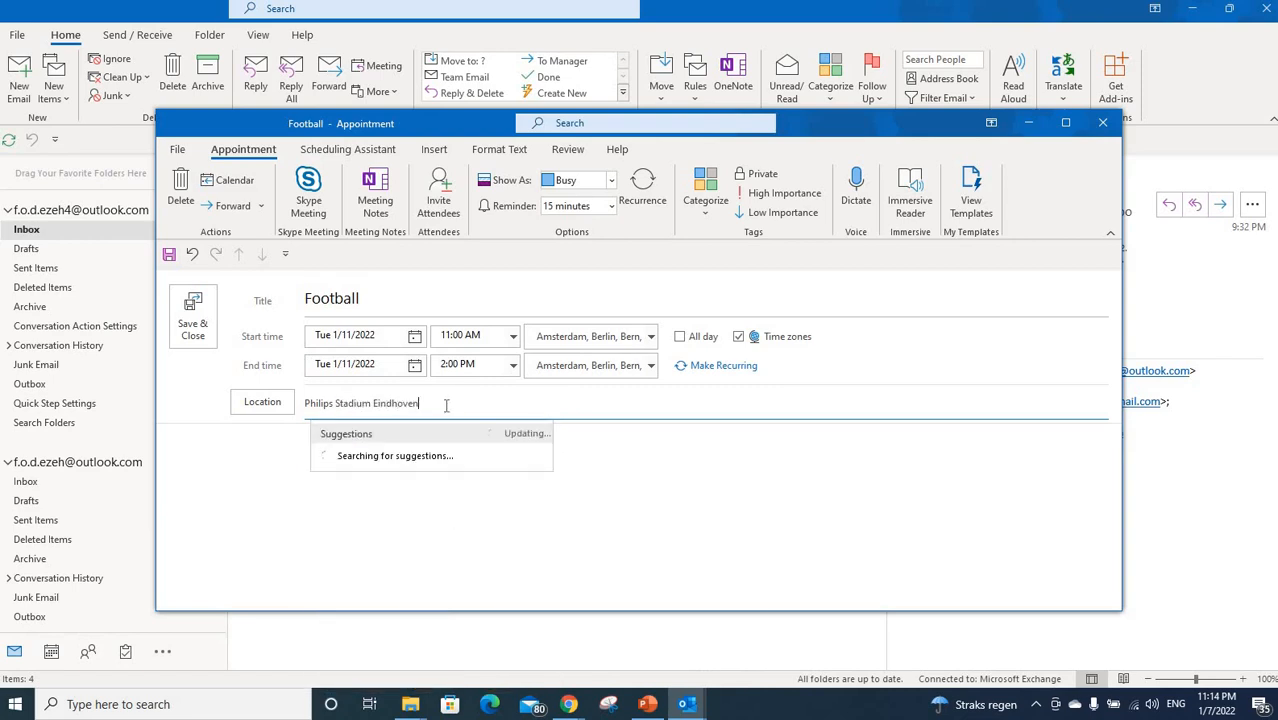
click(525, 530)
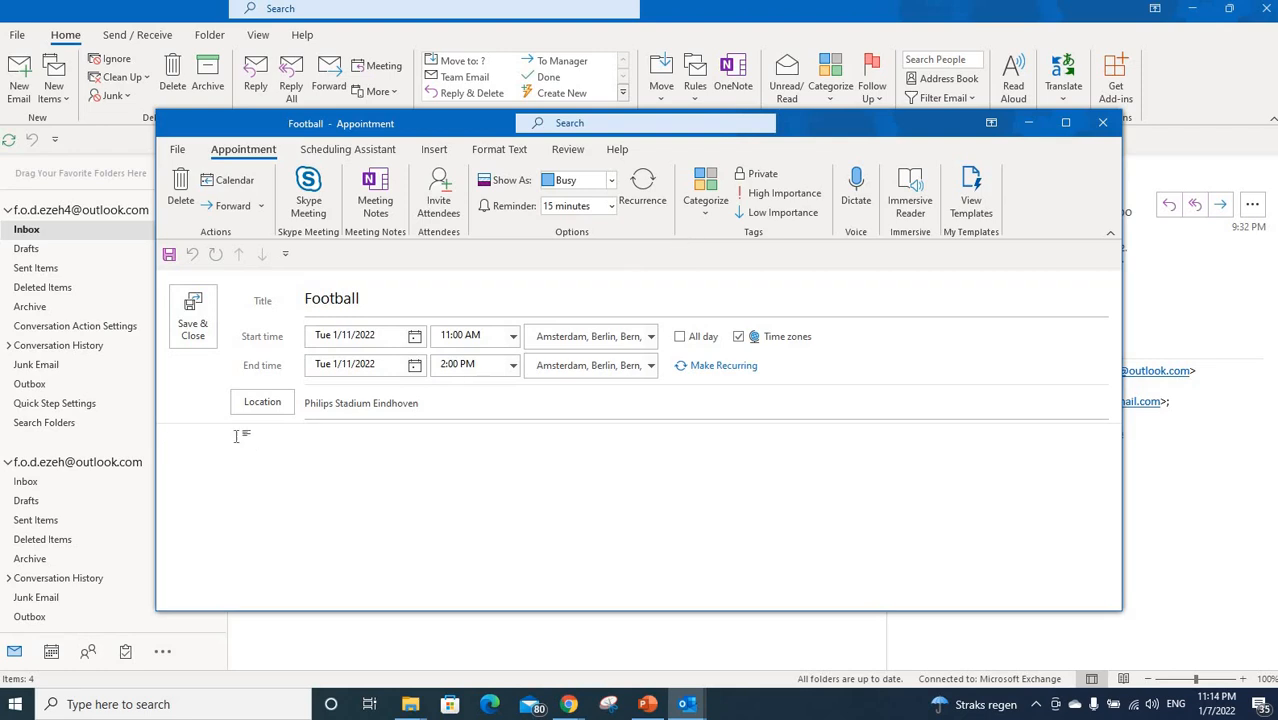
click(783, 199)
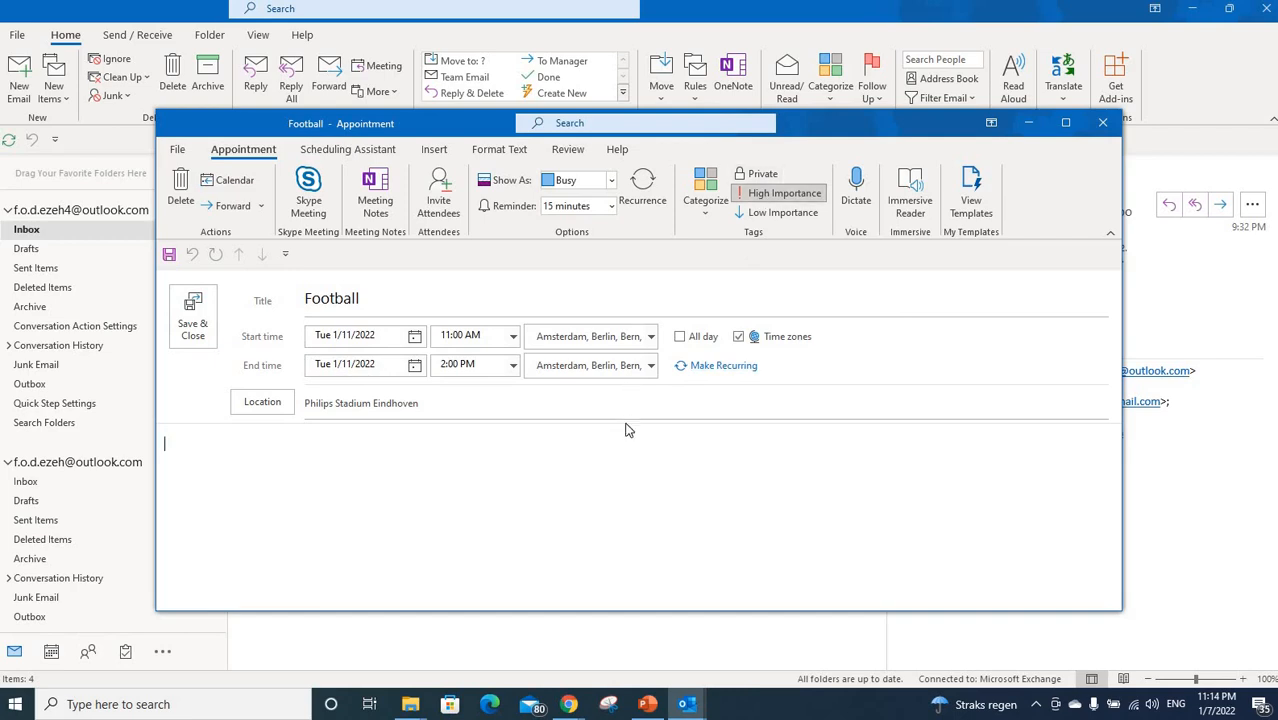
- Make the Football appointment recur weekly every 2 weeks, ending by Fri 2/25/2022
click(651, 207)
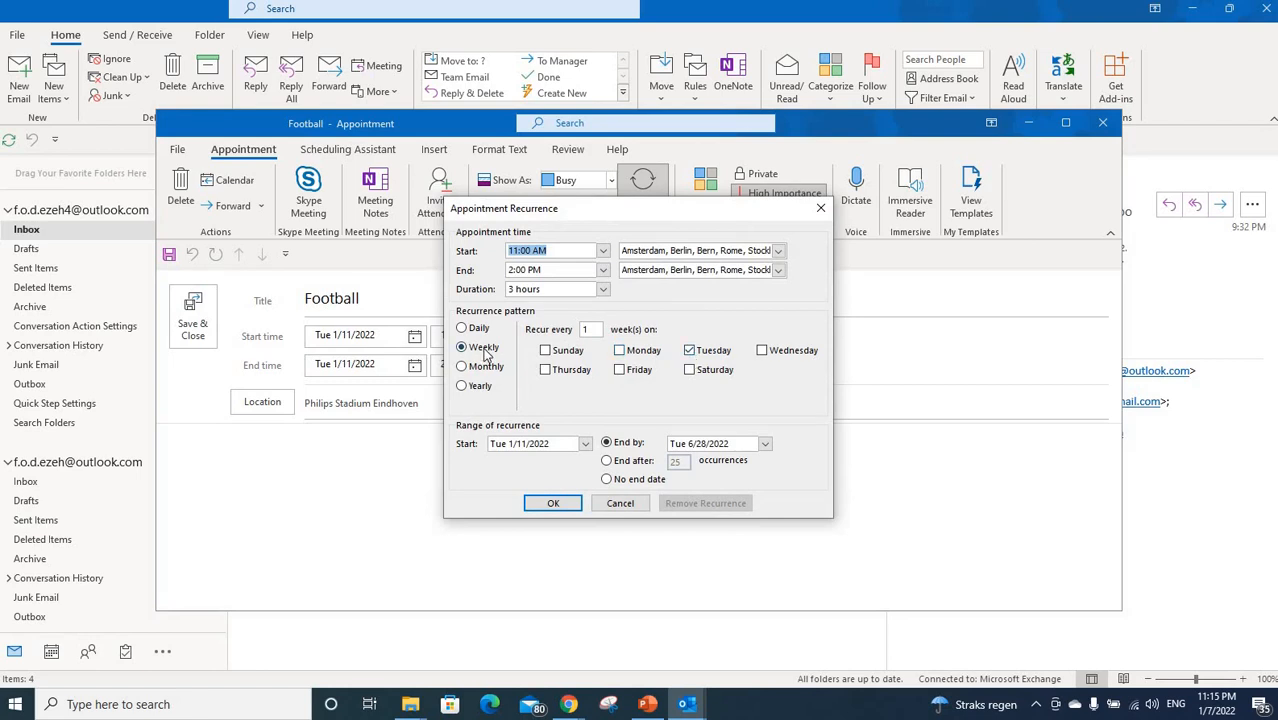
click(588, 329)
click(765, 446)
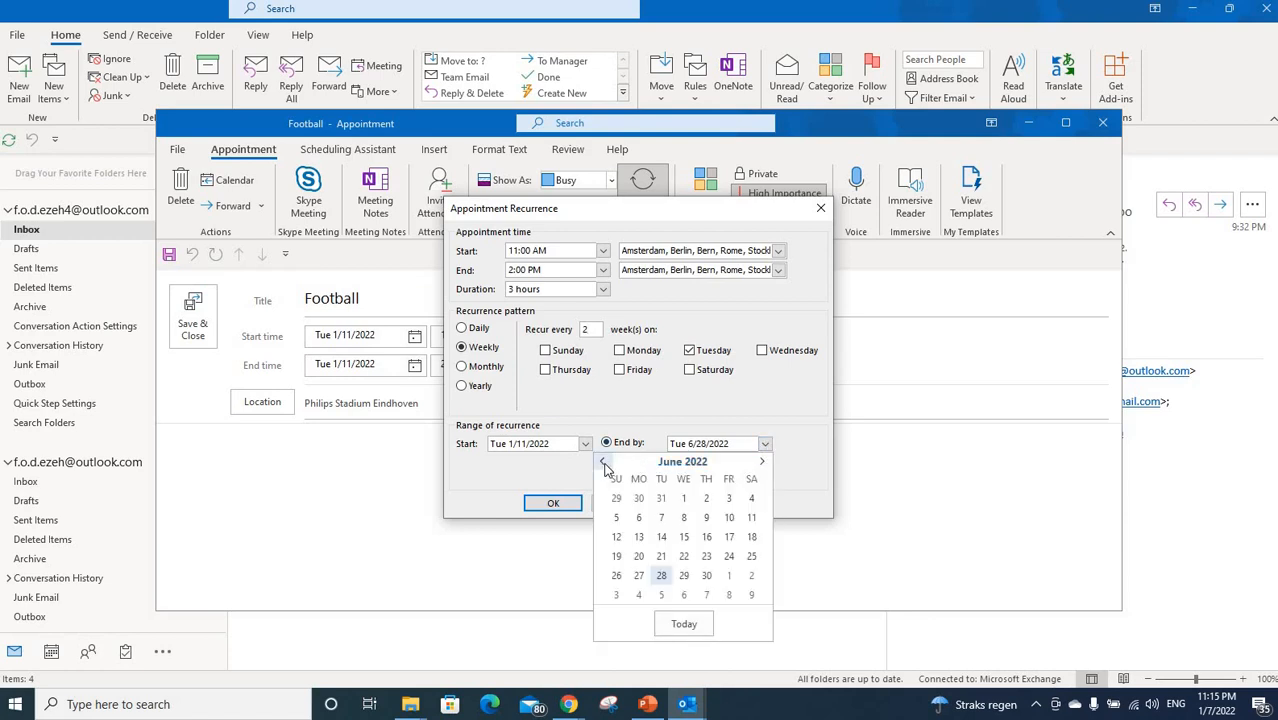
click(602, 462)
click(602, 462)
click(602, 462)
click(602, 462)
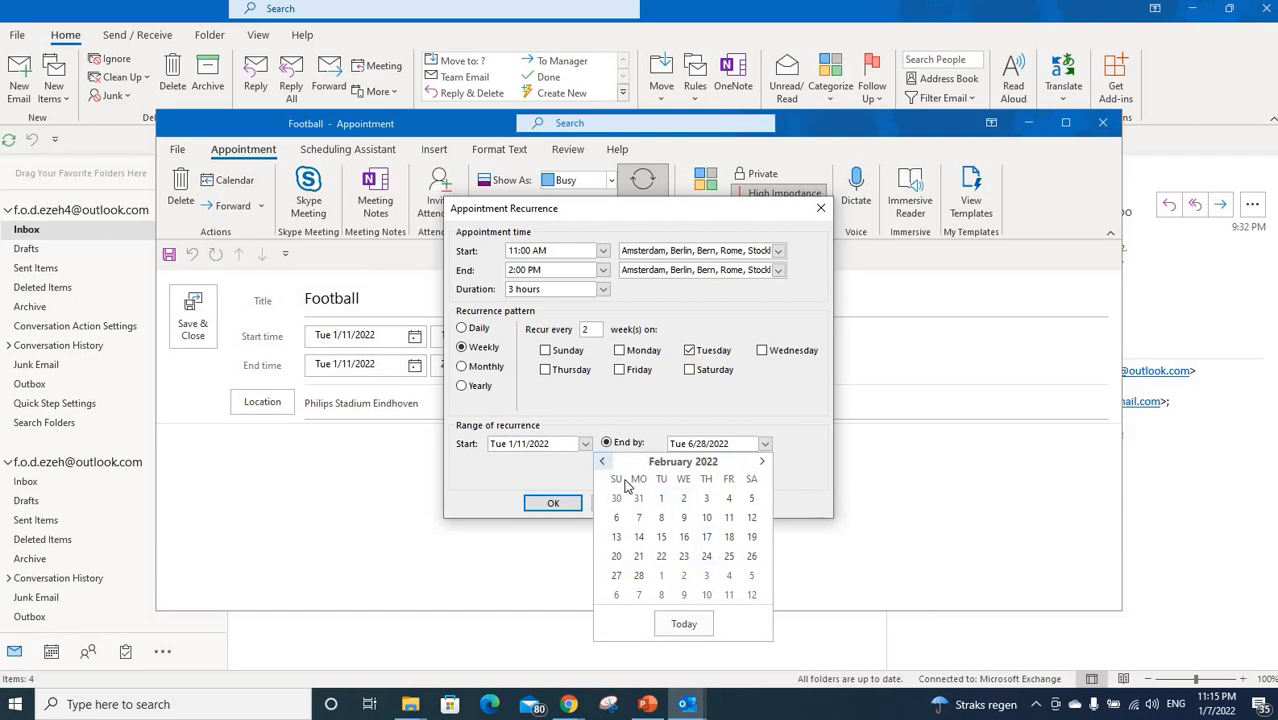
click(730, 557)
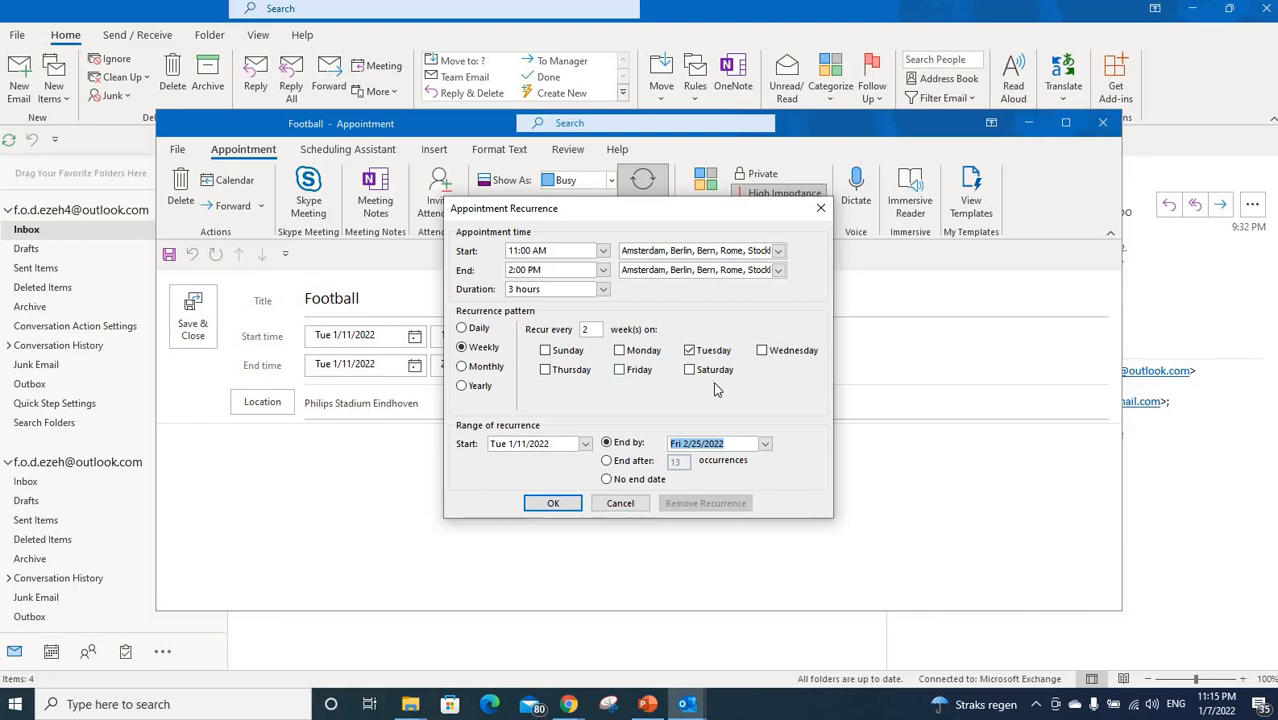
- Add Friday to the recurrence days, confirm the recurrence, and save and close the Football series
click(620, 370)
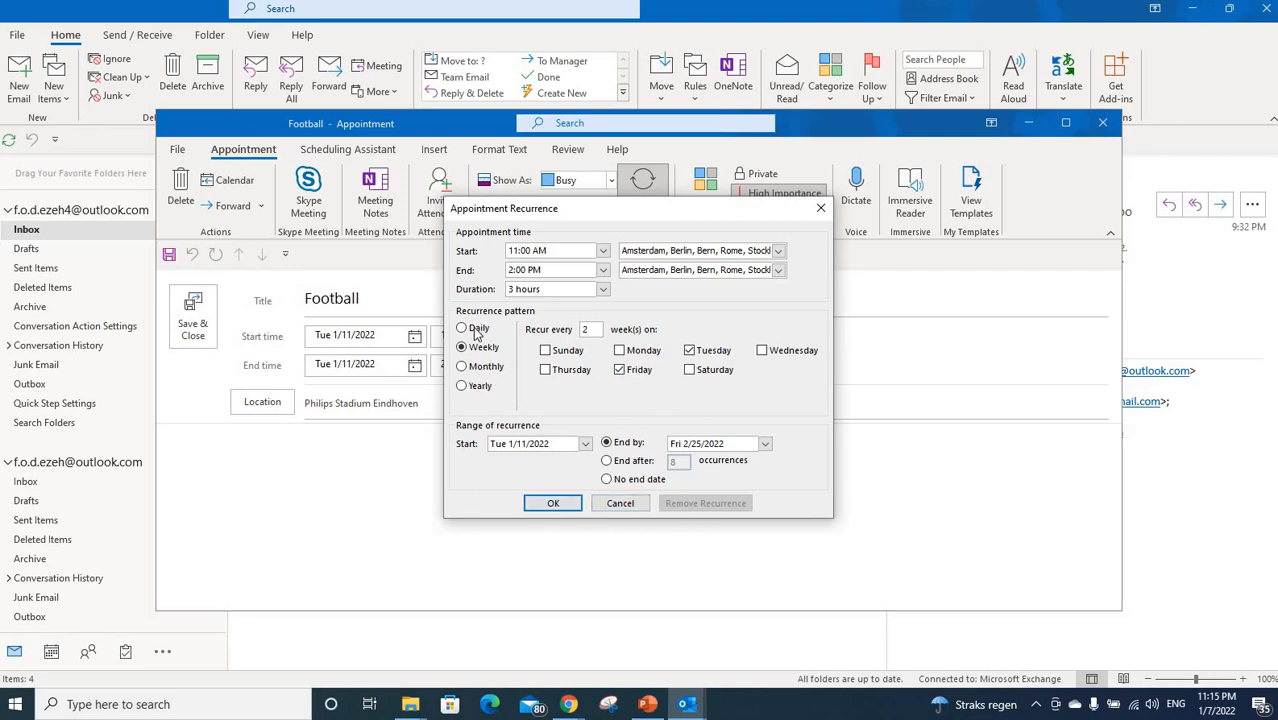
click(553, 503)
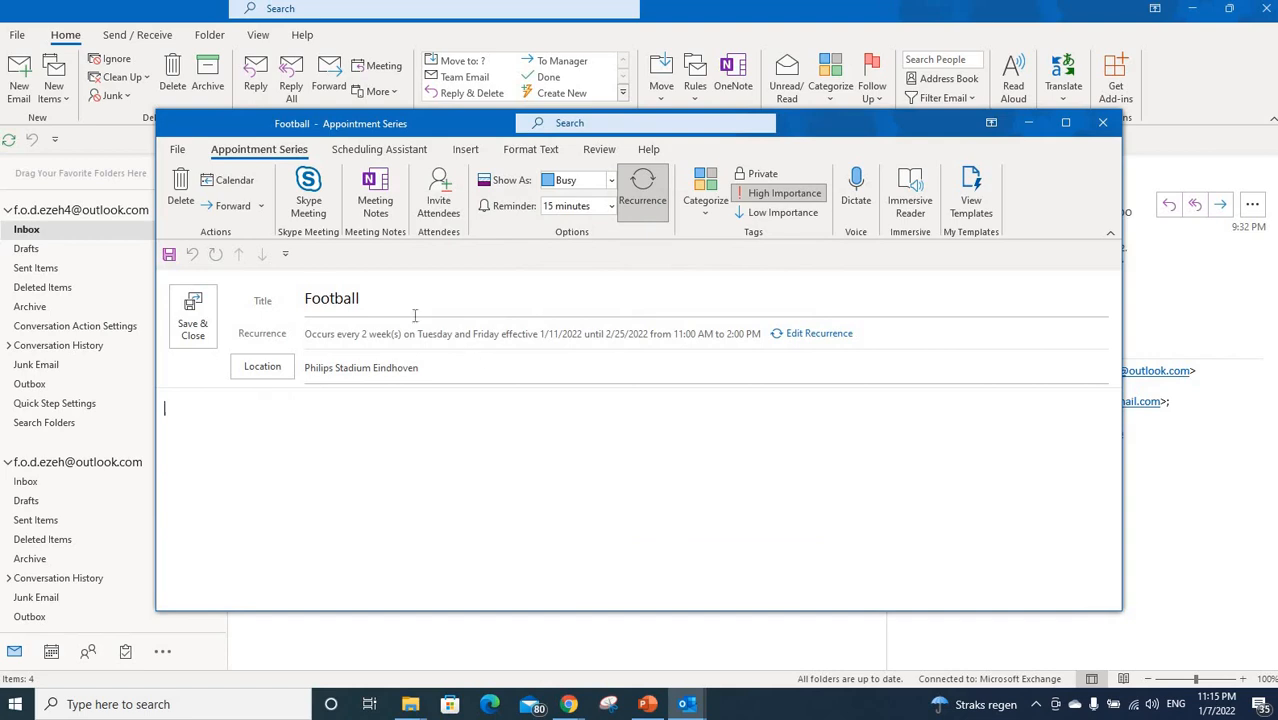
click(210, 340)
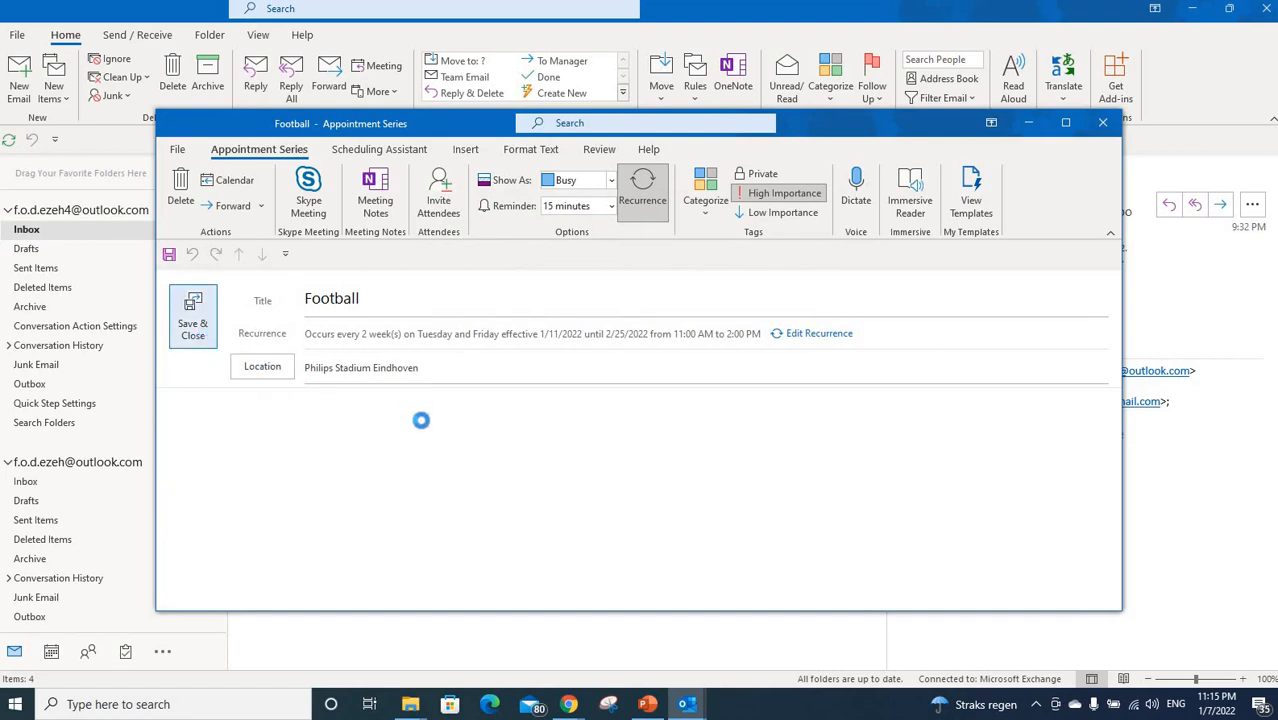
- Check the recurring Football appointments in the calendar weeks from January 9 to February 19, 2022, and return to the week of January 2 - 8
click(51, 651)
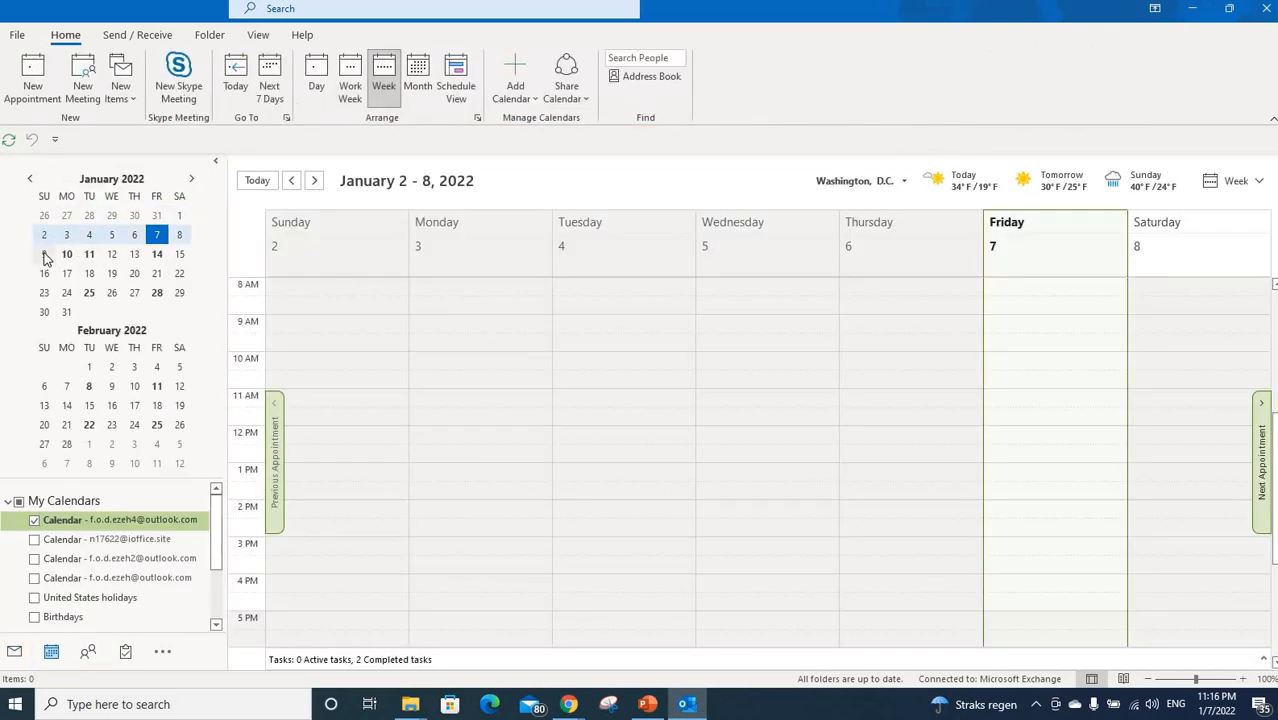
click(44, 254)
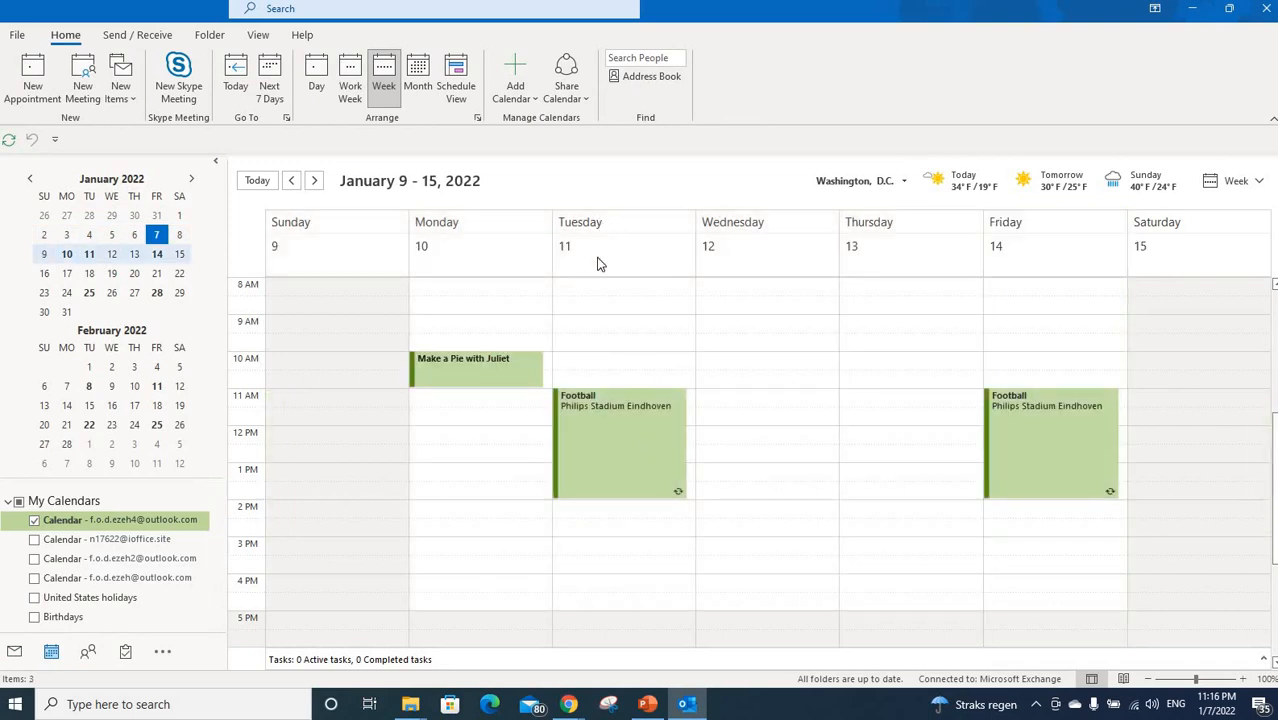
mouse_move(1063, 452)
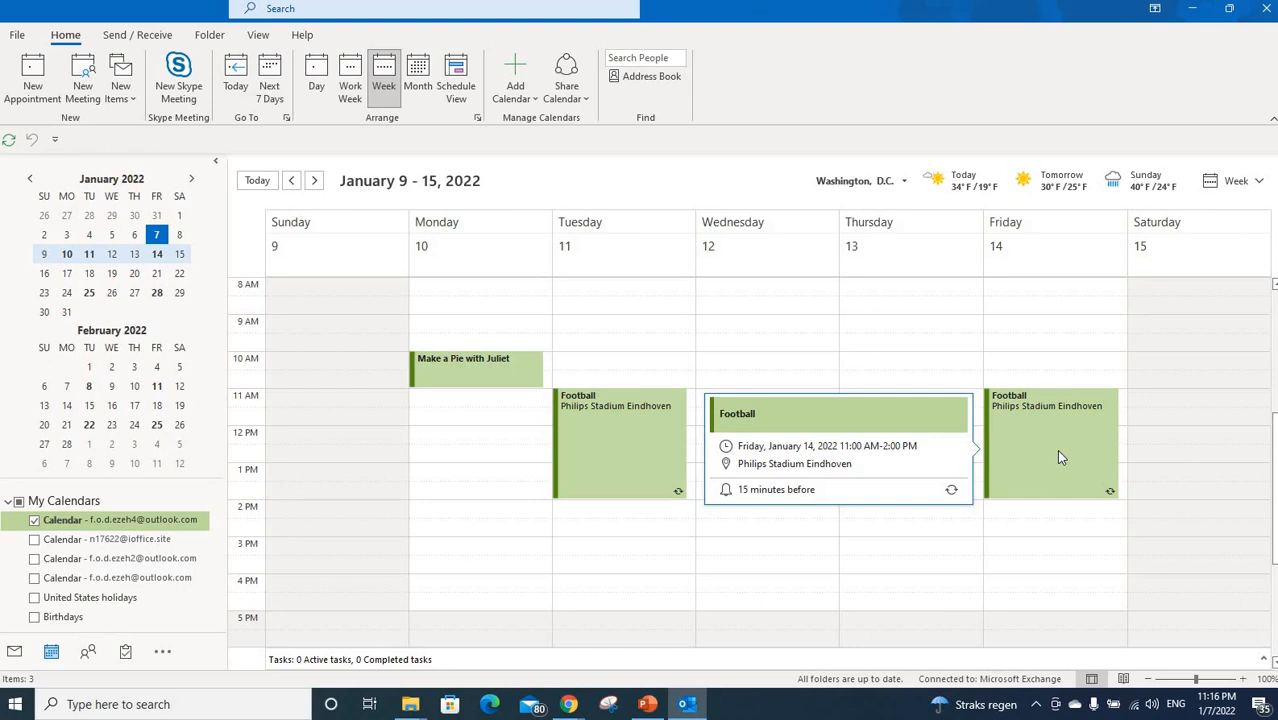
click(64, 276)
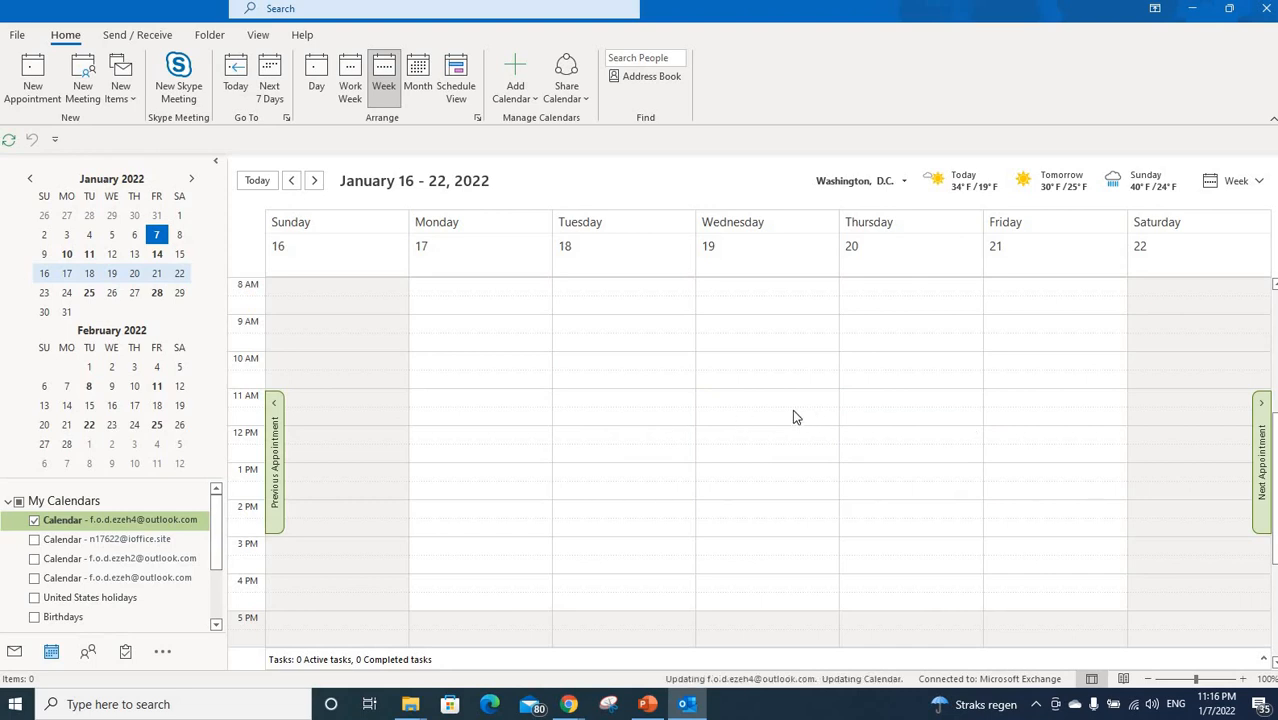
click(44, 292)
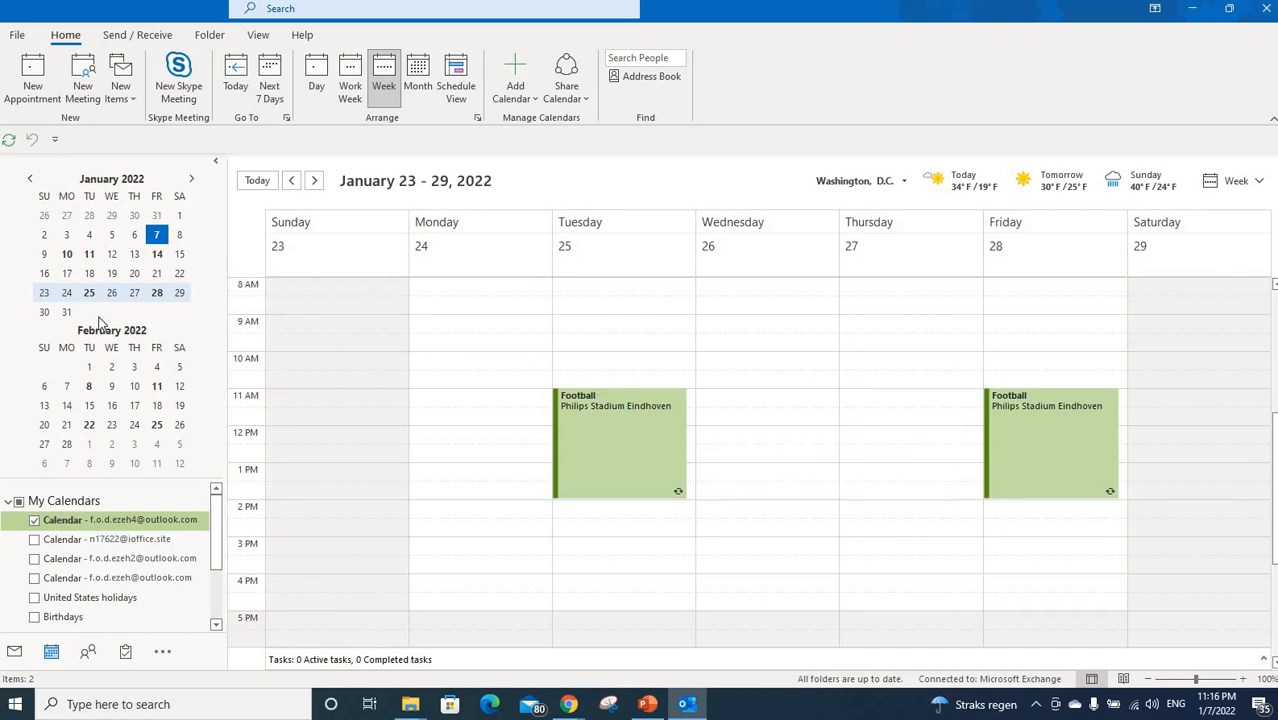
click(44, 387)
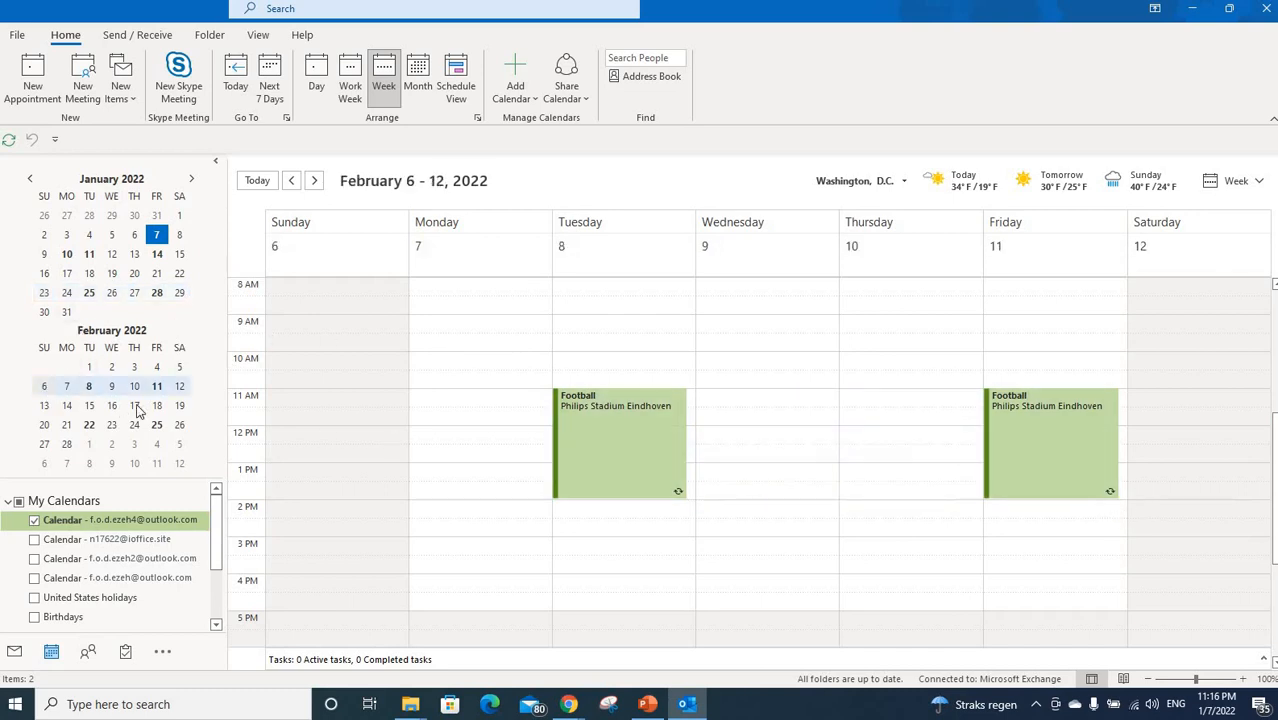
click(42, 407)
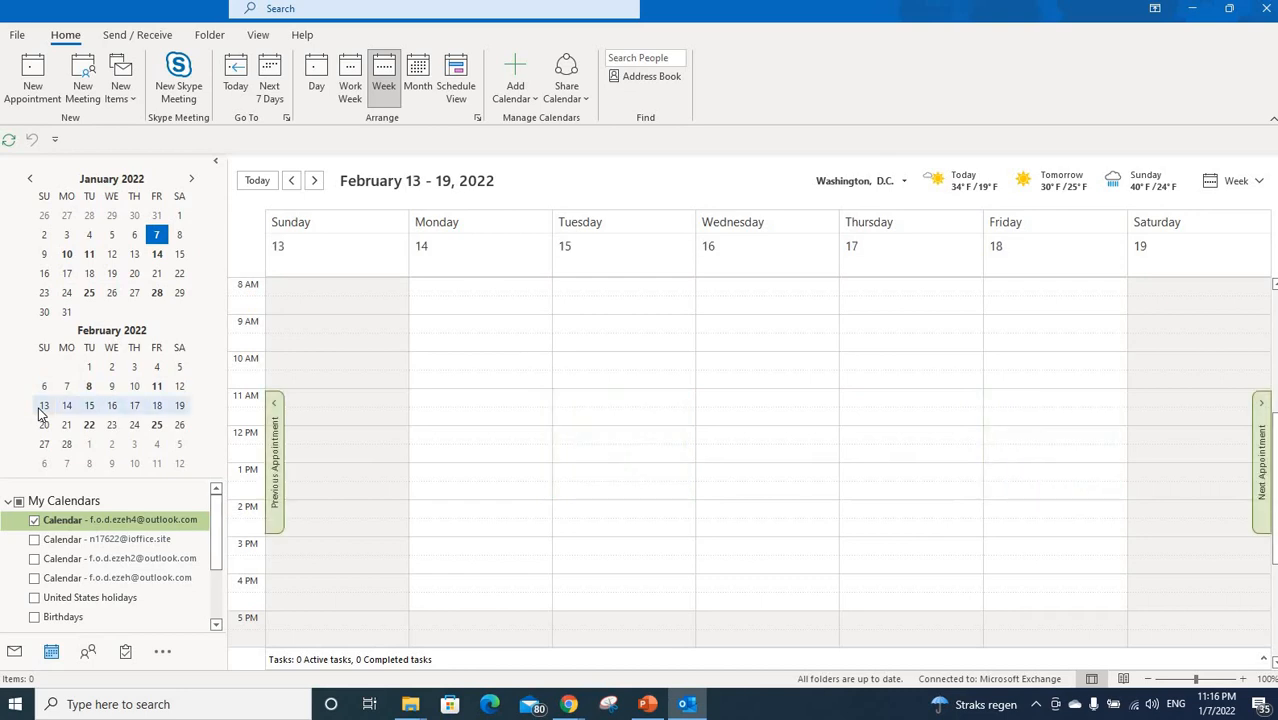
click(44, 234)
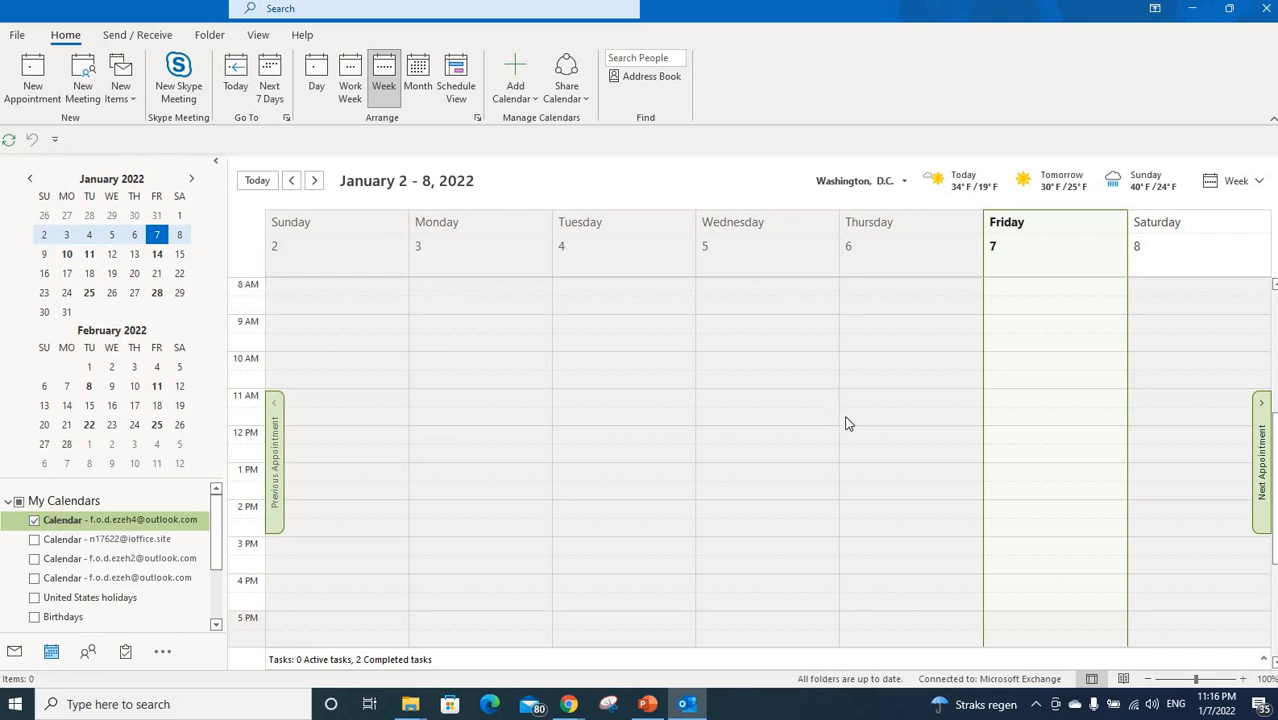
- Switch to the mail view and back to the calendar, and show the week of January 9 - 15, 2022
click(14, 651)
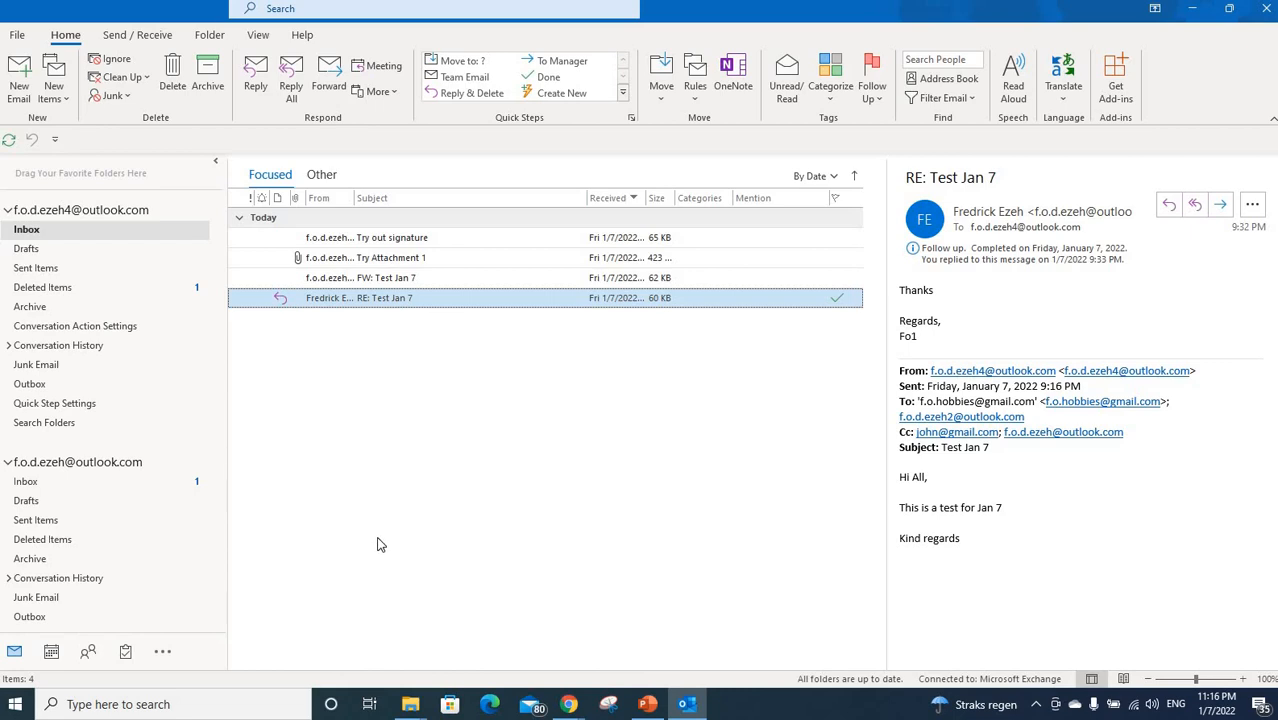
click(51, 652)
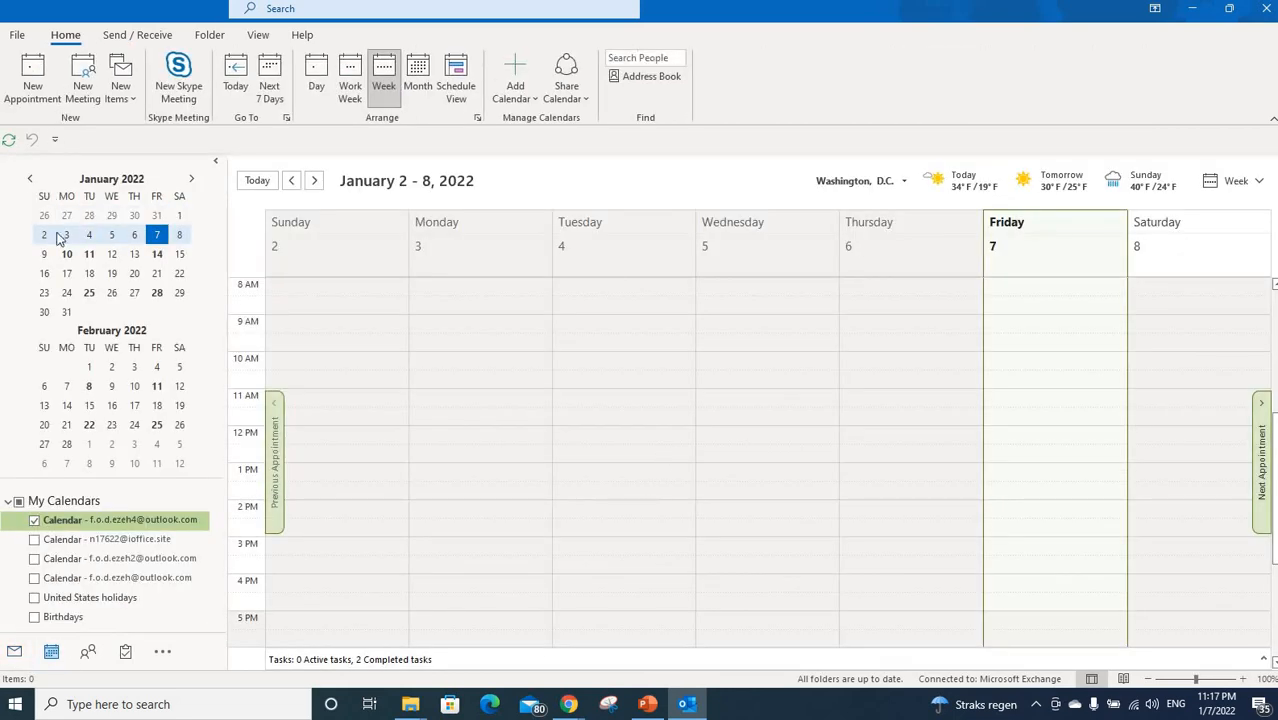
click(43, 256)
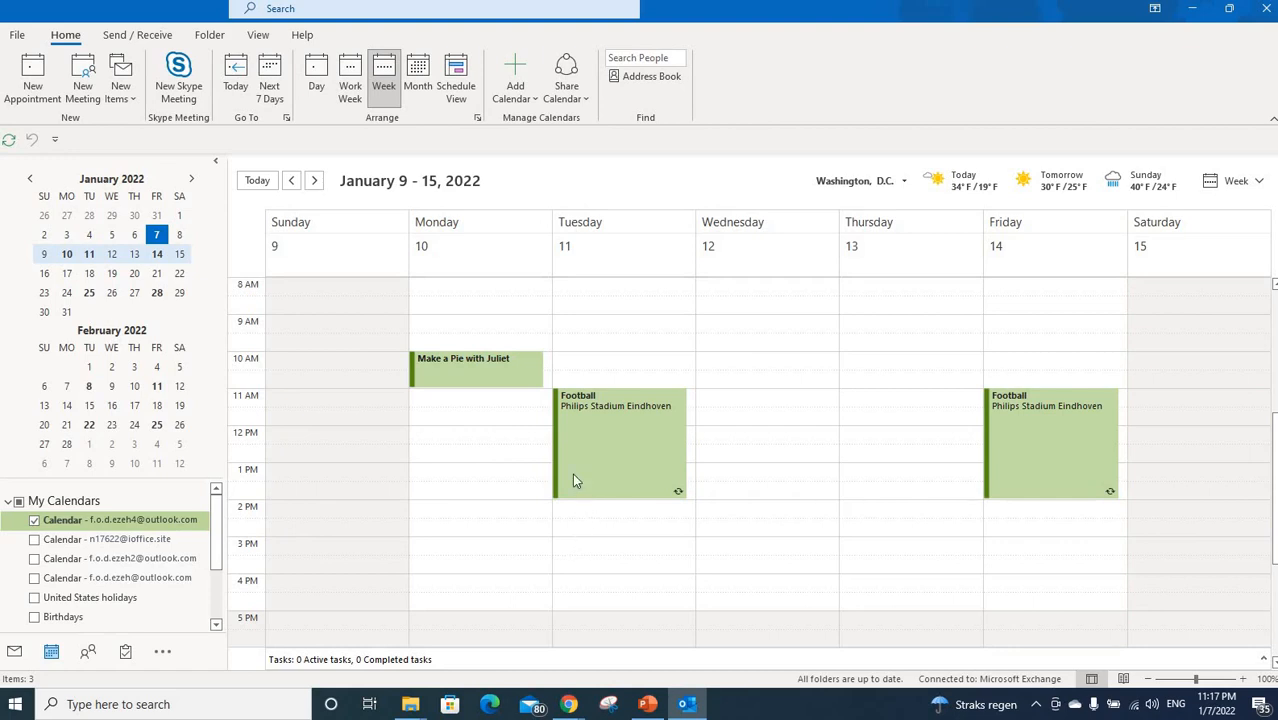
mouse_move(631, 455)
- Create a new appointment titled "Party Day" on Thursday 1/13/2022 from 3:00 PM to 5:00 PM
drag(876, 548, 877, 602)
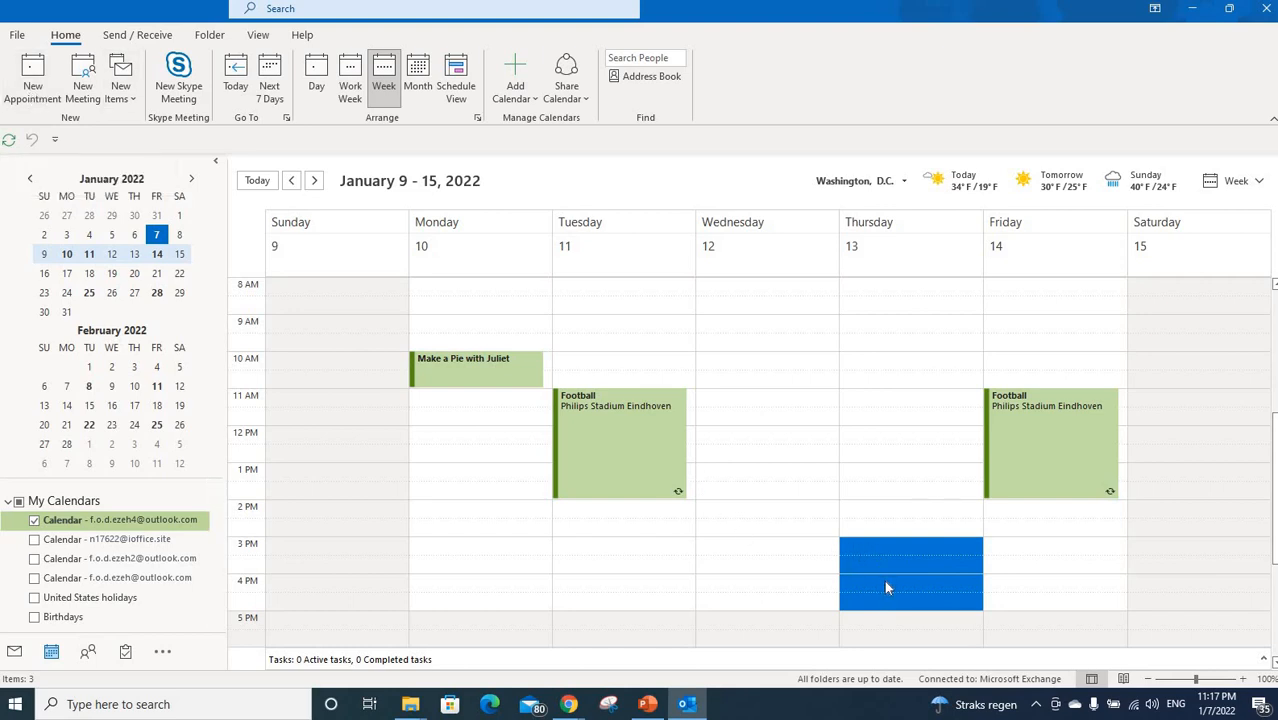
click(38, 100)
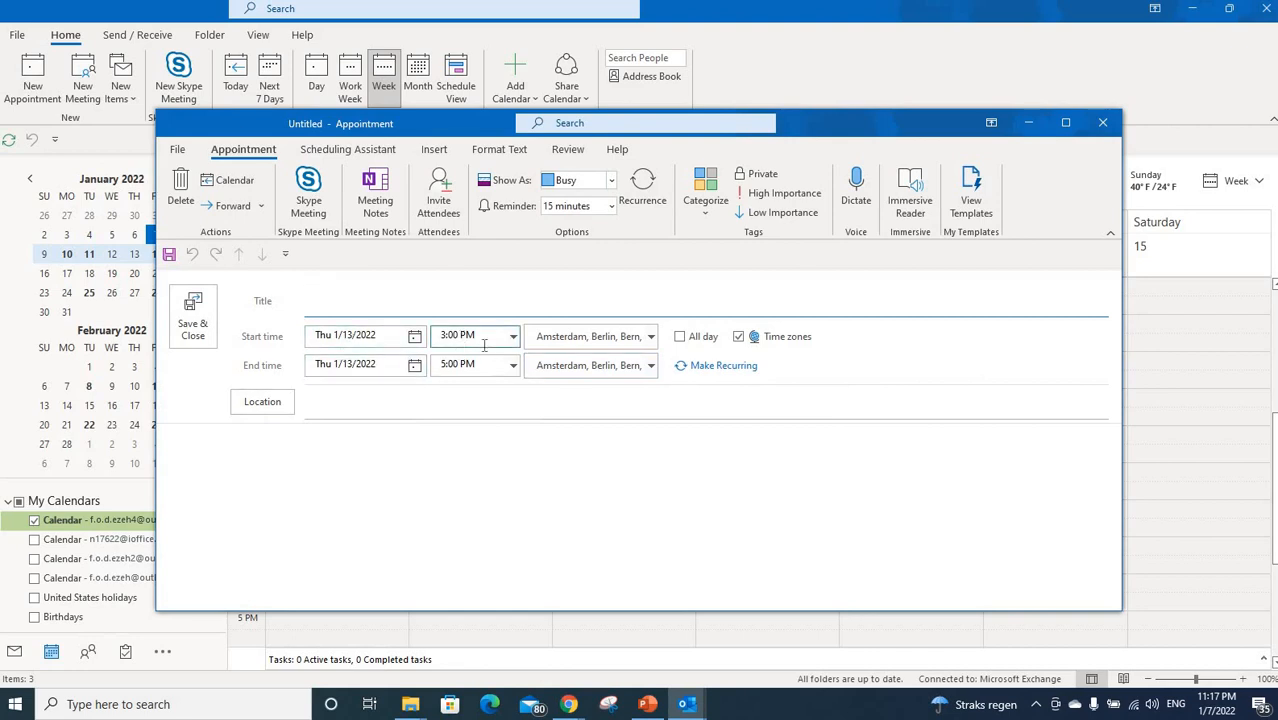
text(Party Day)
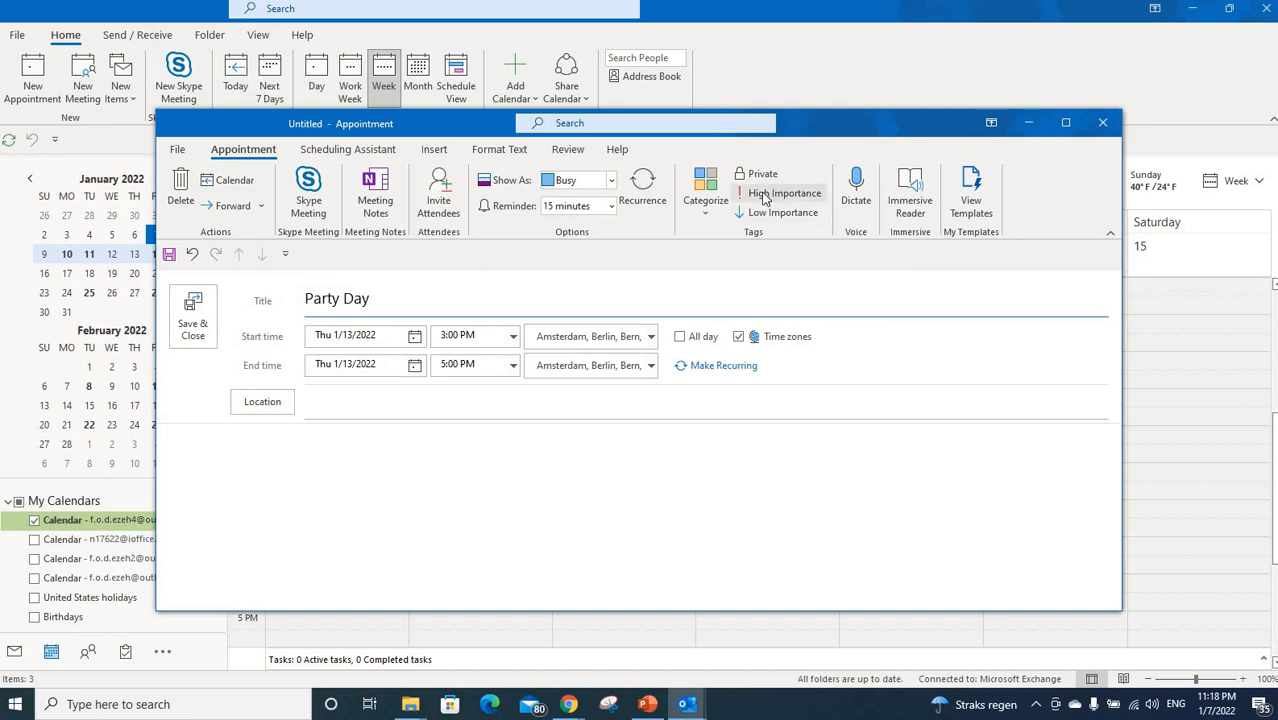
- Show the Party Day appointment as Tentative, and save and close it
click(612, 183)
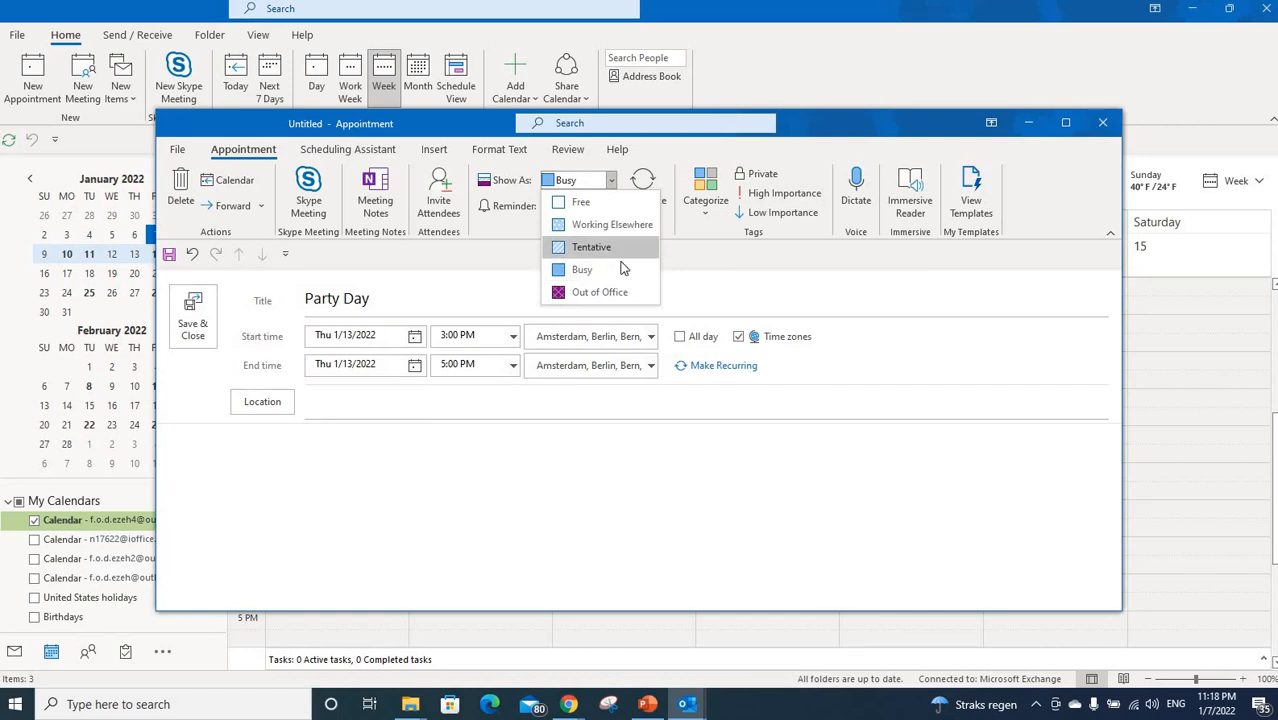
click(610, 250)
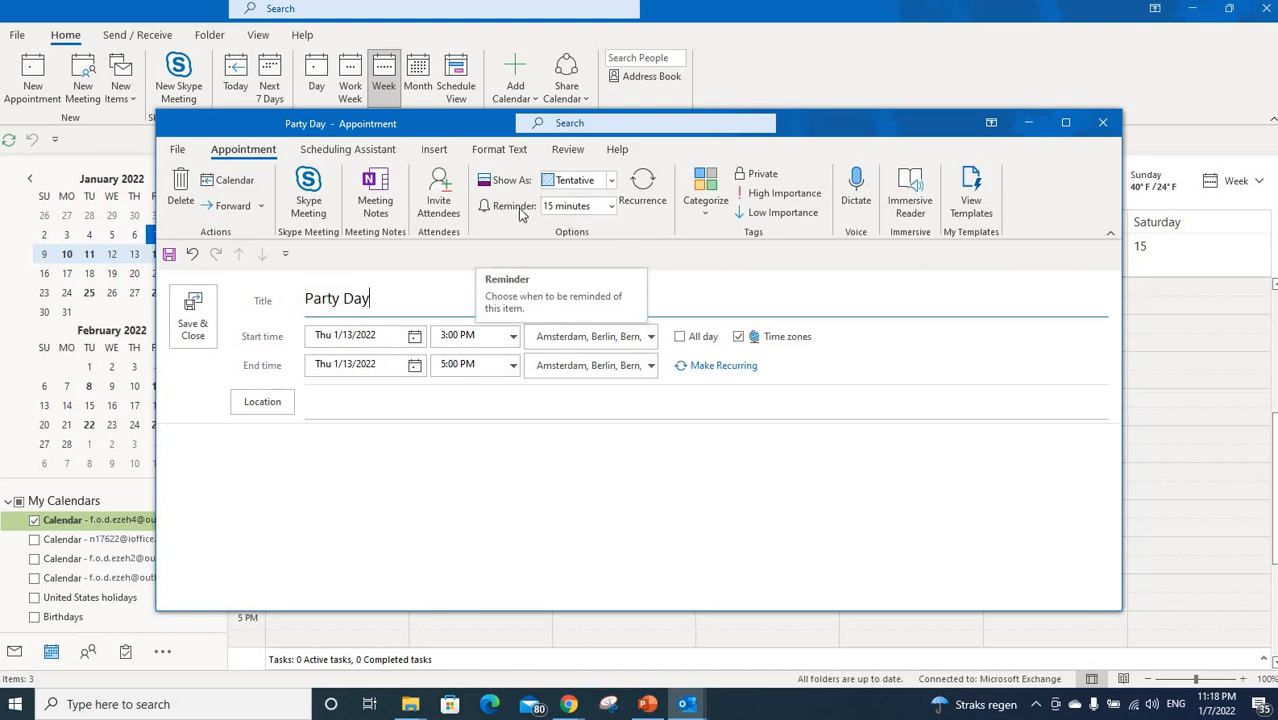
click(611, 208)
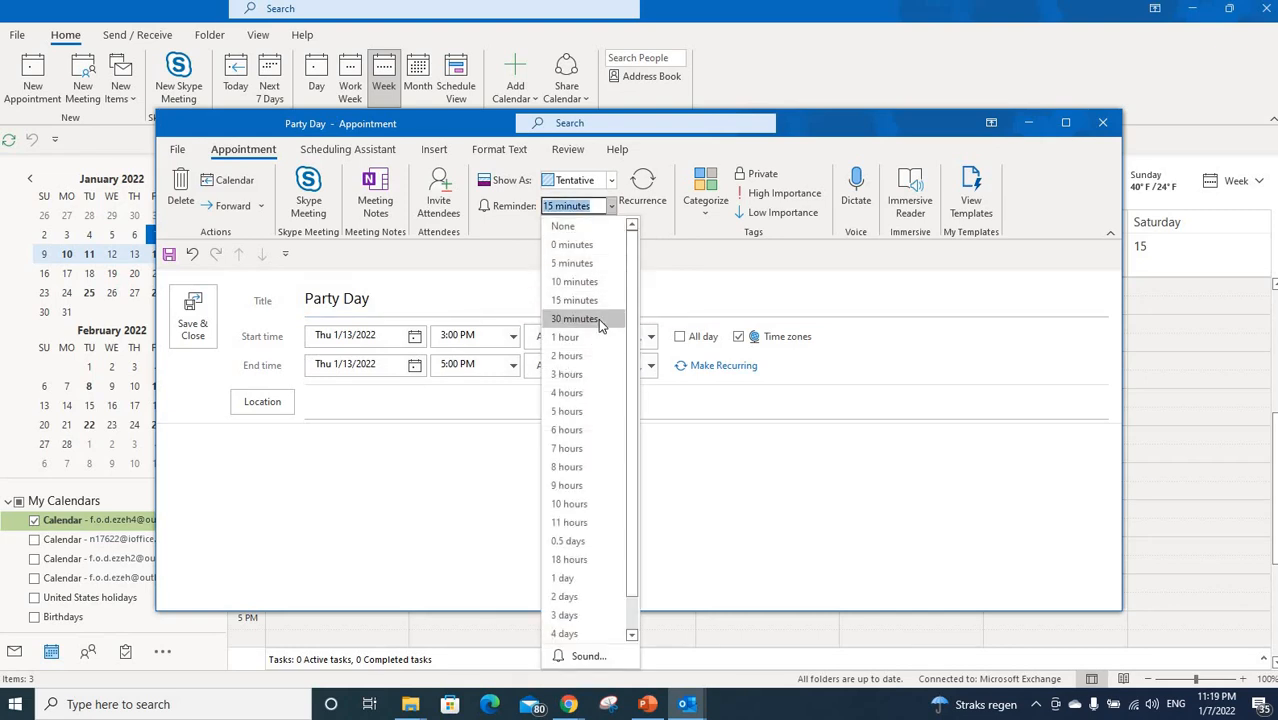
click(674, 261)
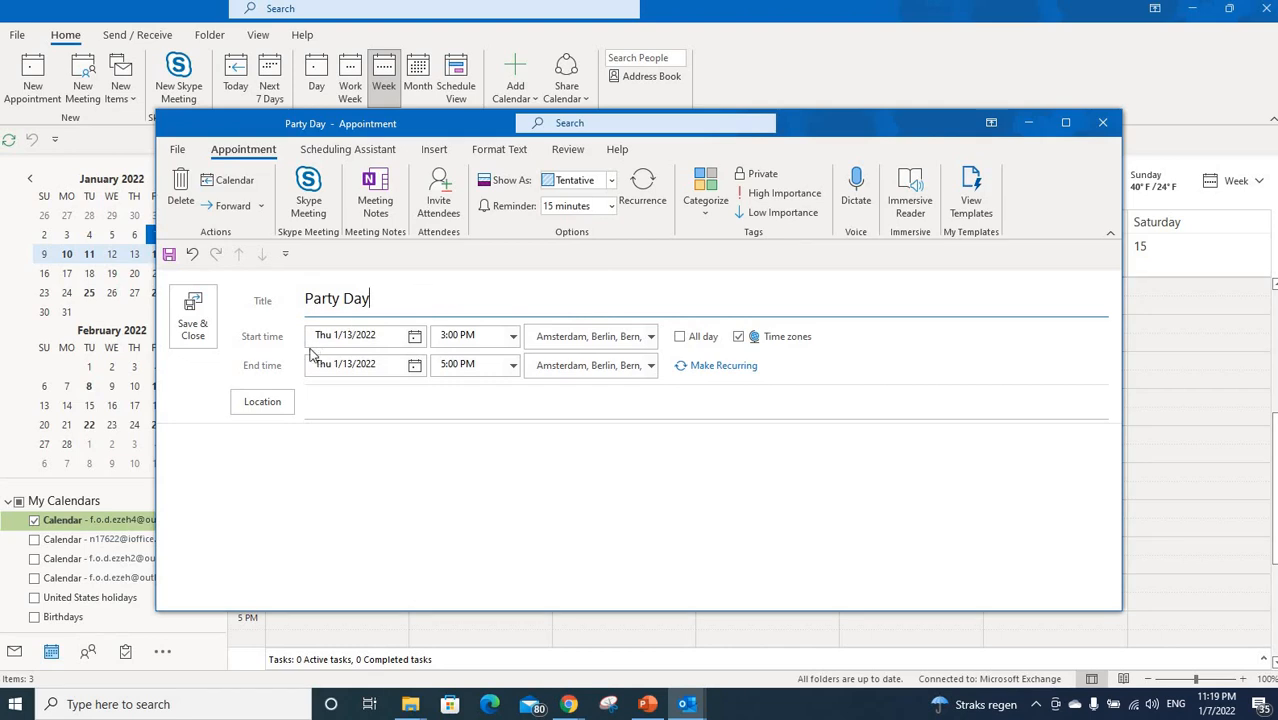
click(199, 336)
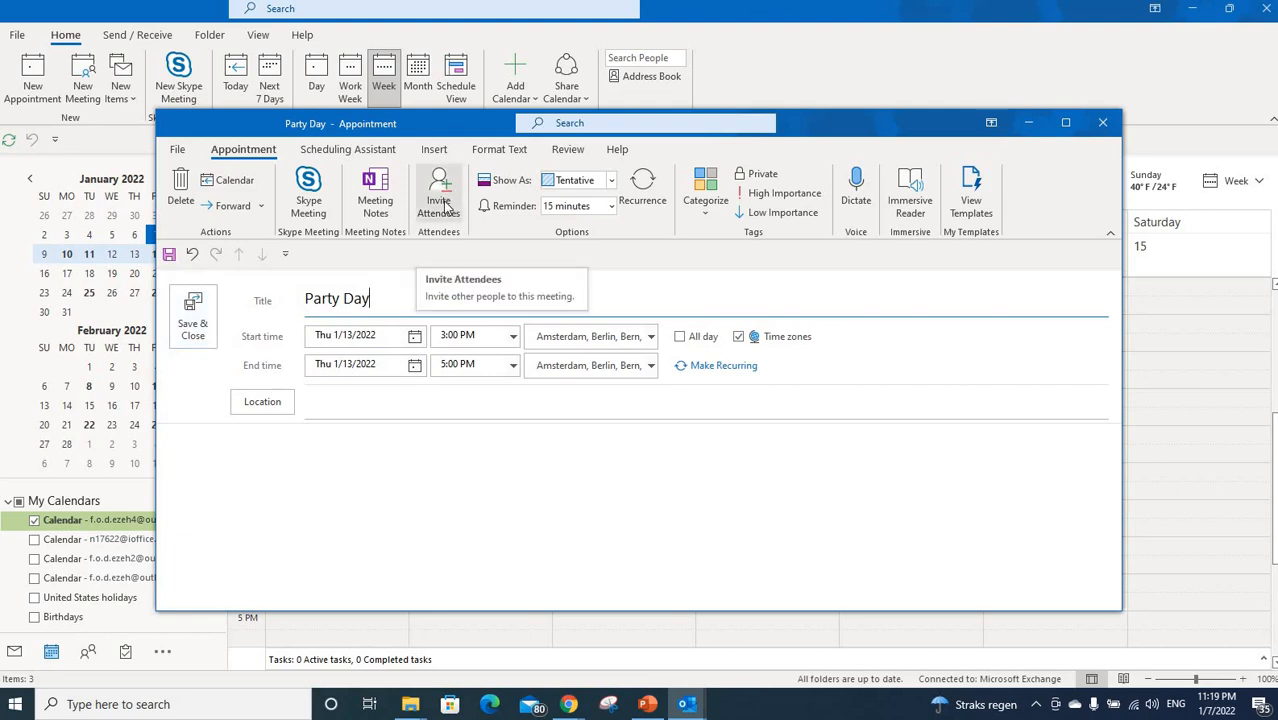
click(196, 333)
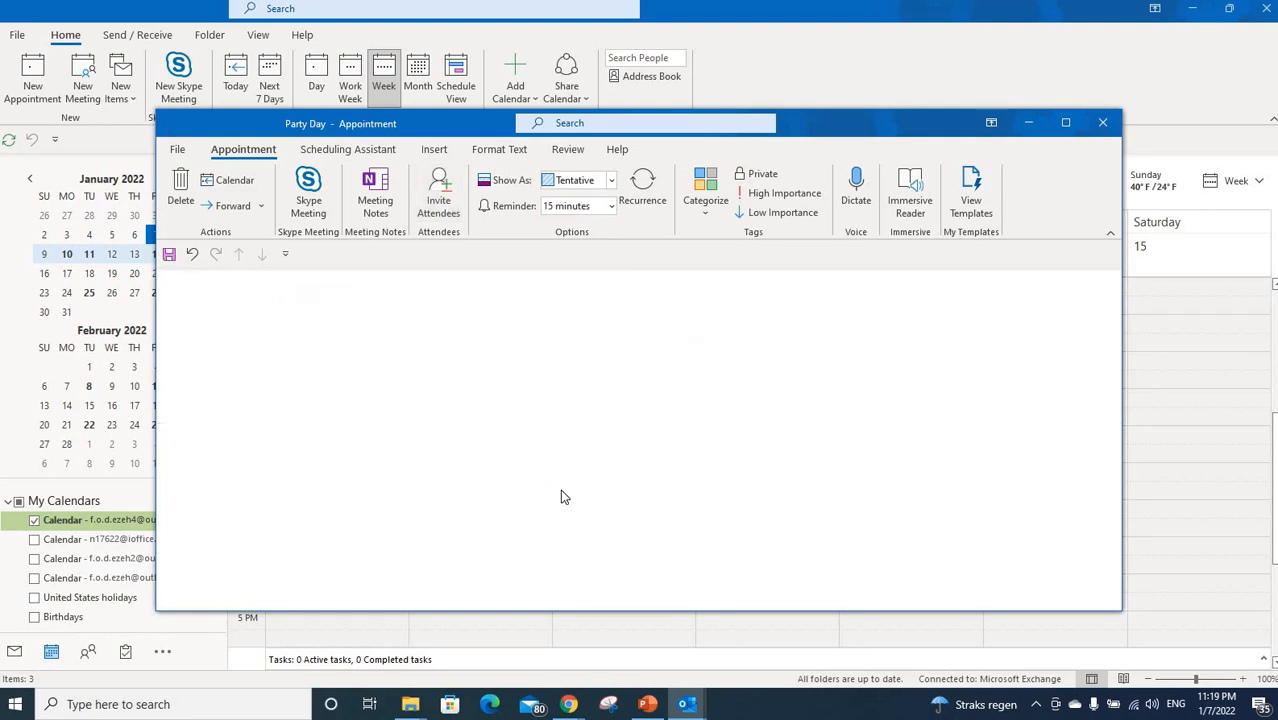
mouse_move(860, 580)
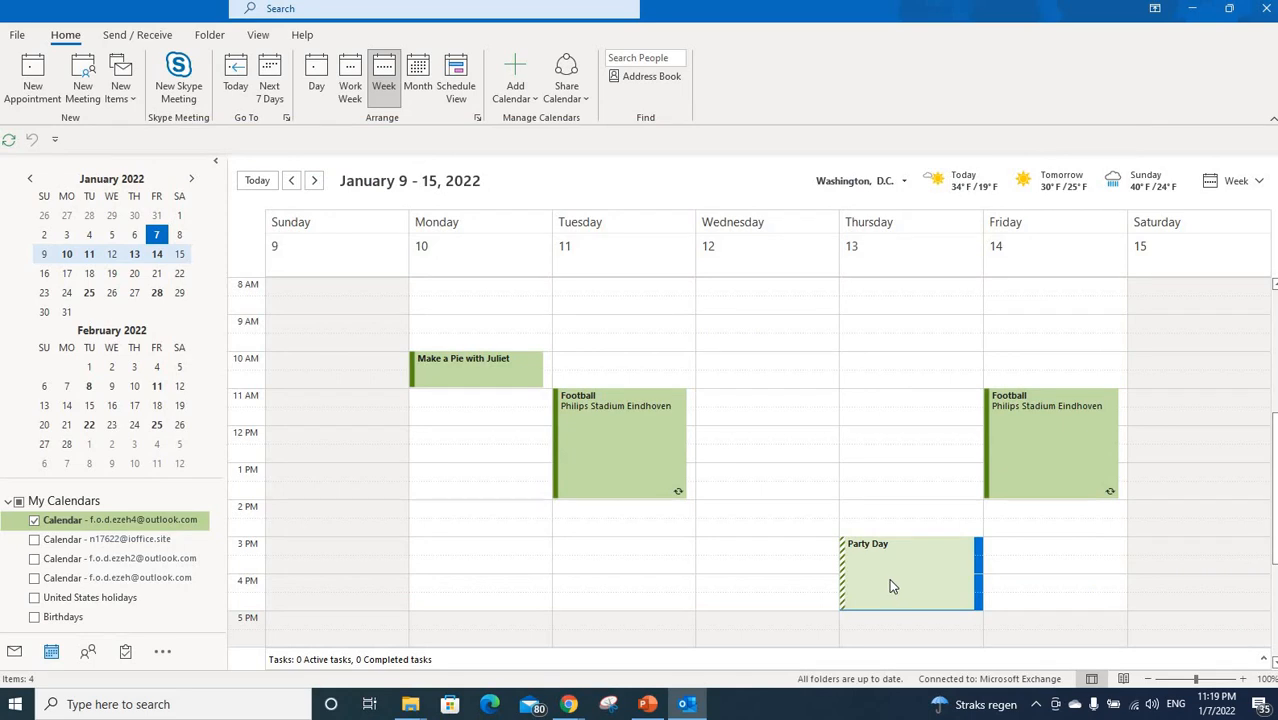
- Create a new appointment titled "Playing Around" on Wednesday 1/12/2022 from 10:00 AM to 11:00 AM
mouse_move(1031, 418)
mouse_move(680, 492)
drag(793, 368, 793, 383)
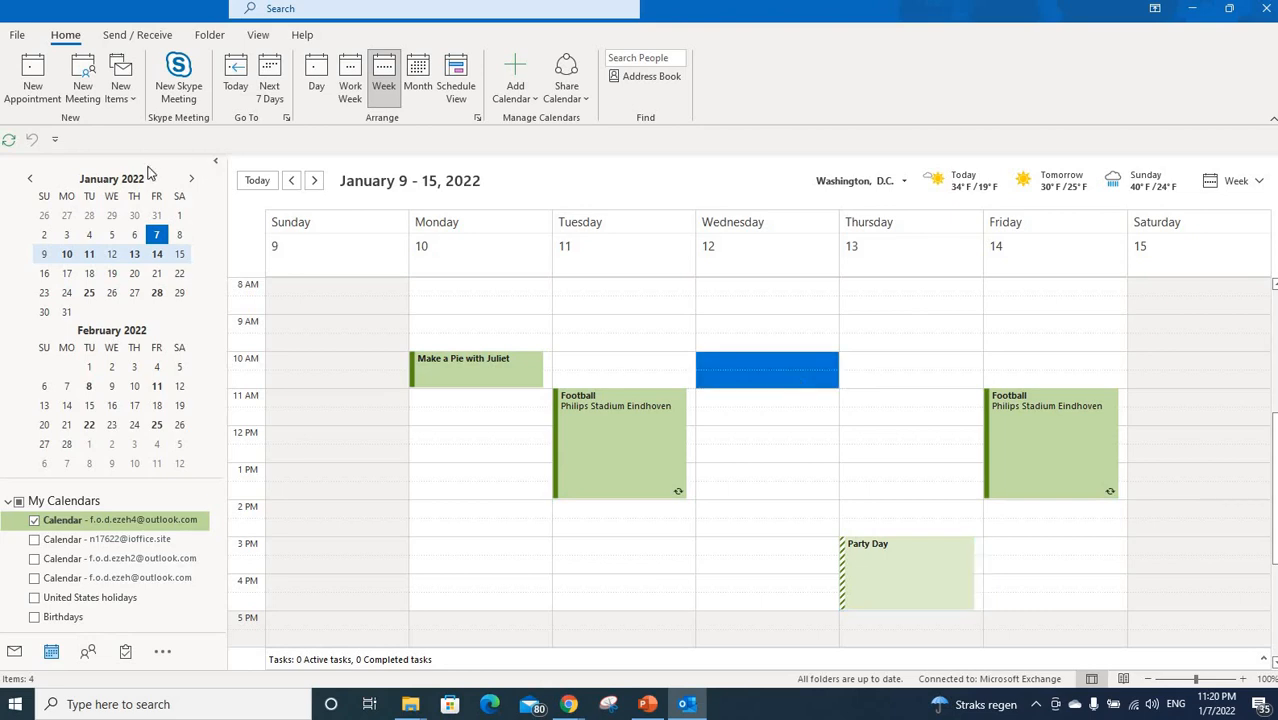
click(35, 88)
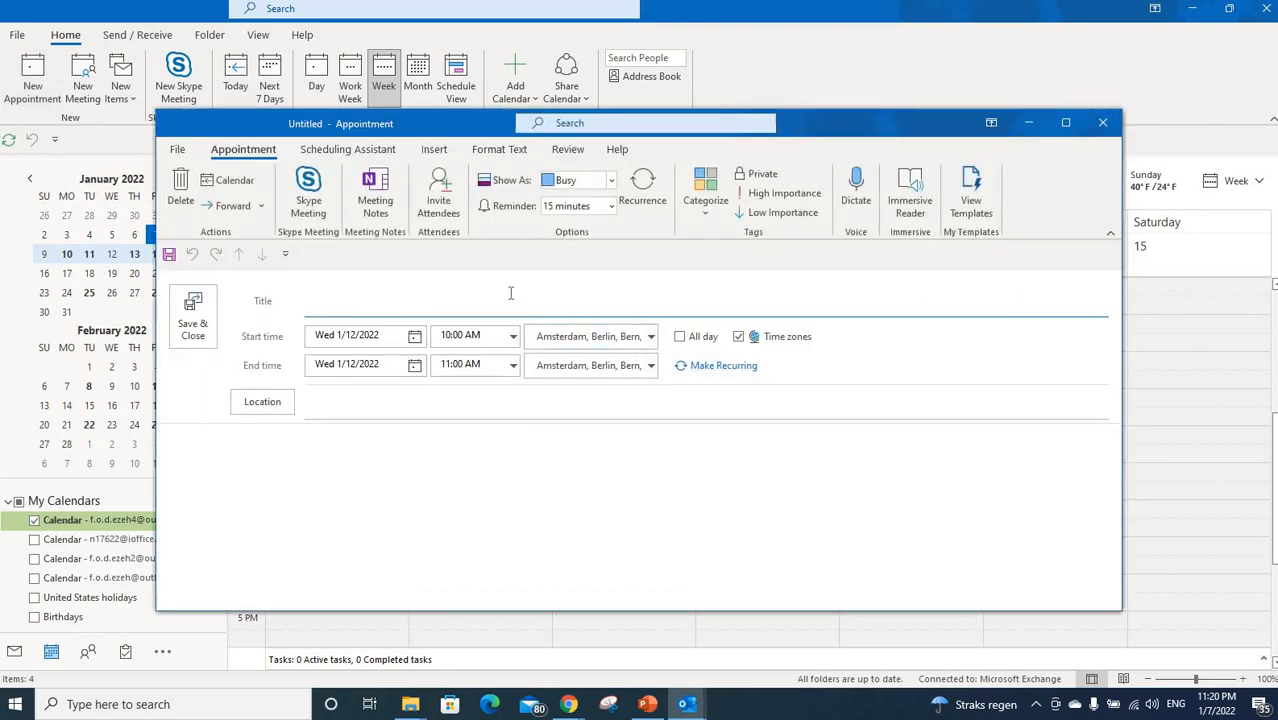
text(Playing Around)
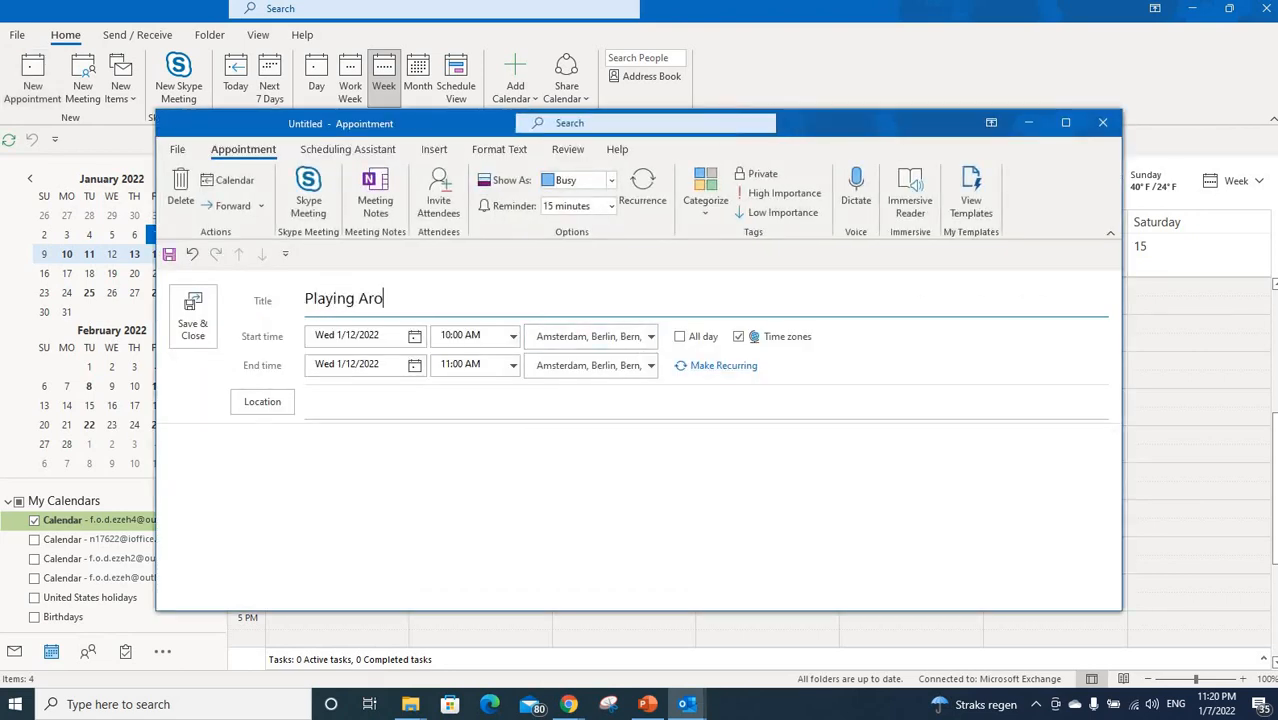
- Turn the Playing Around appointment into a meeting and add the second suggested recent contact as required attendee
click(444, 203)
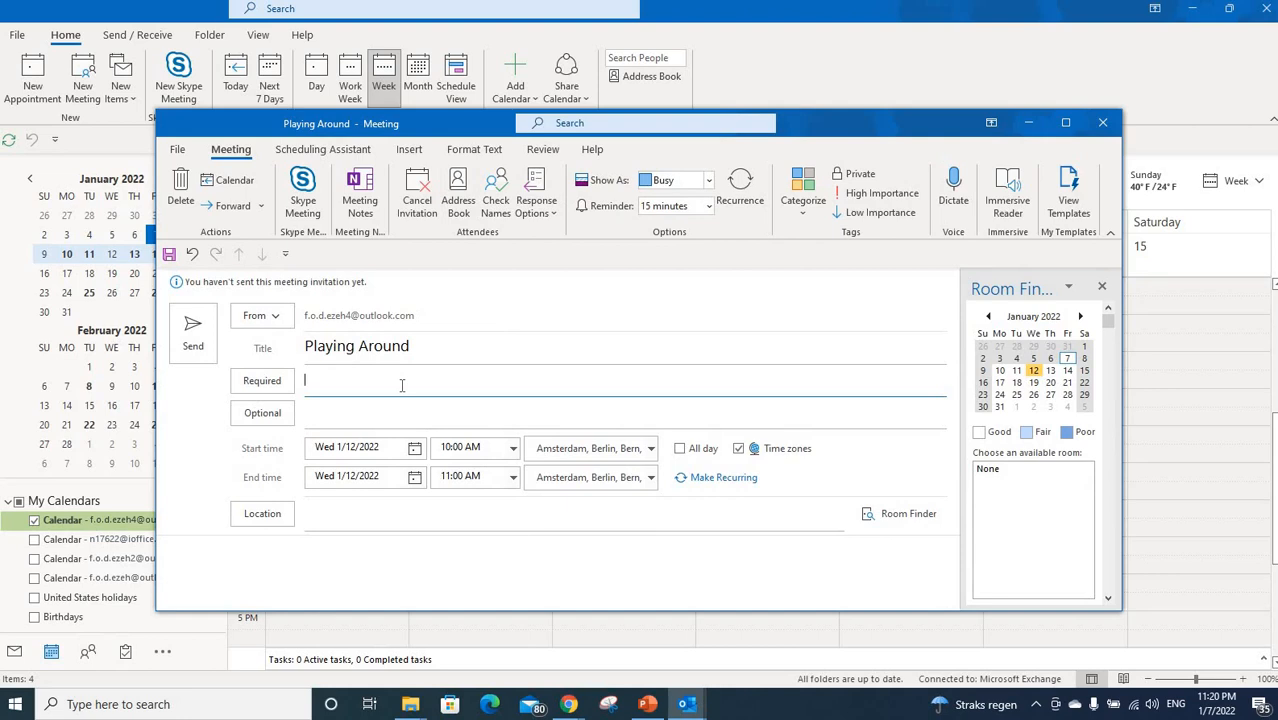
text(f)
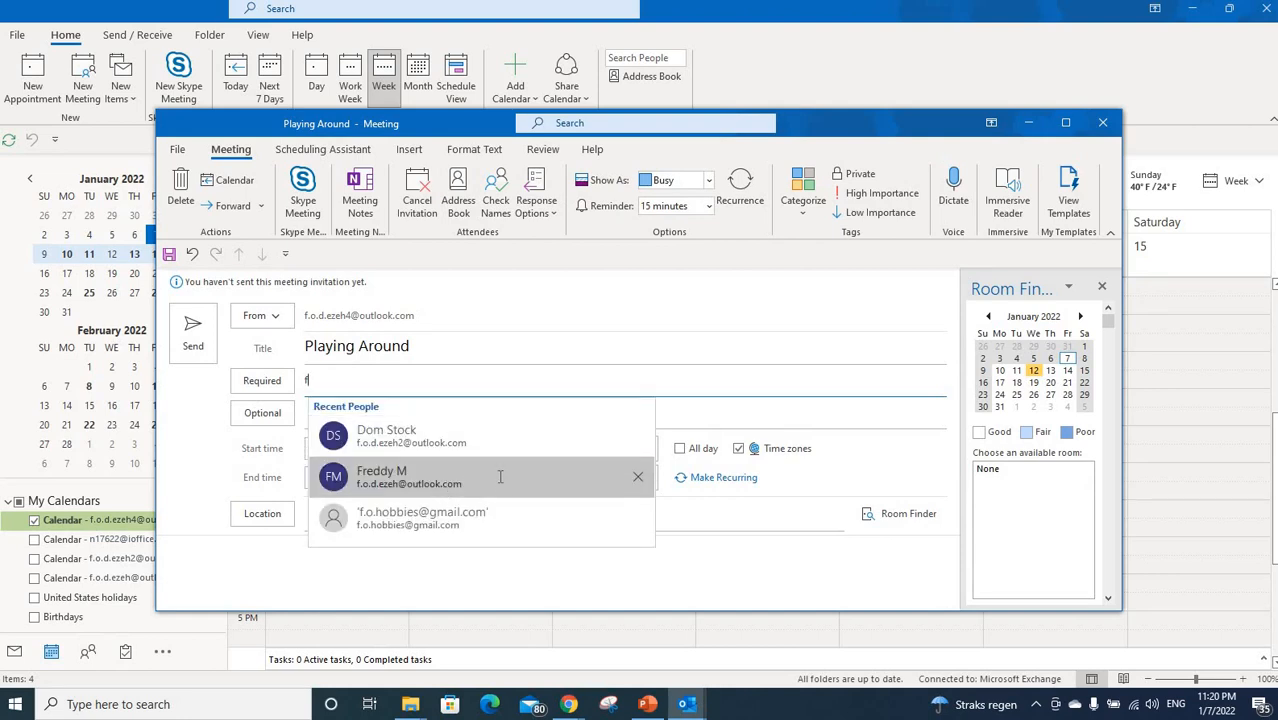
click(444, 484)
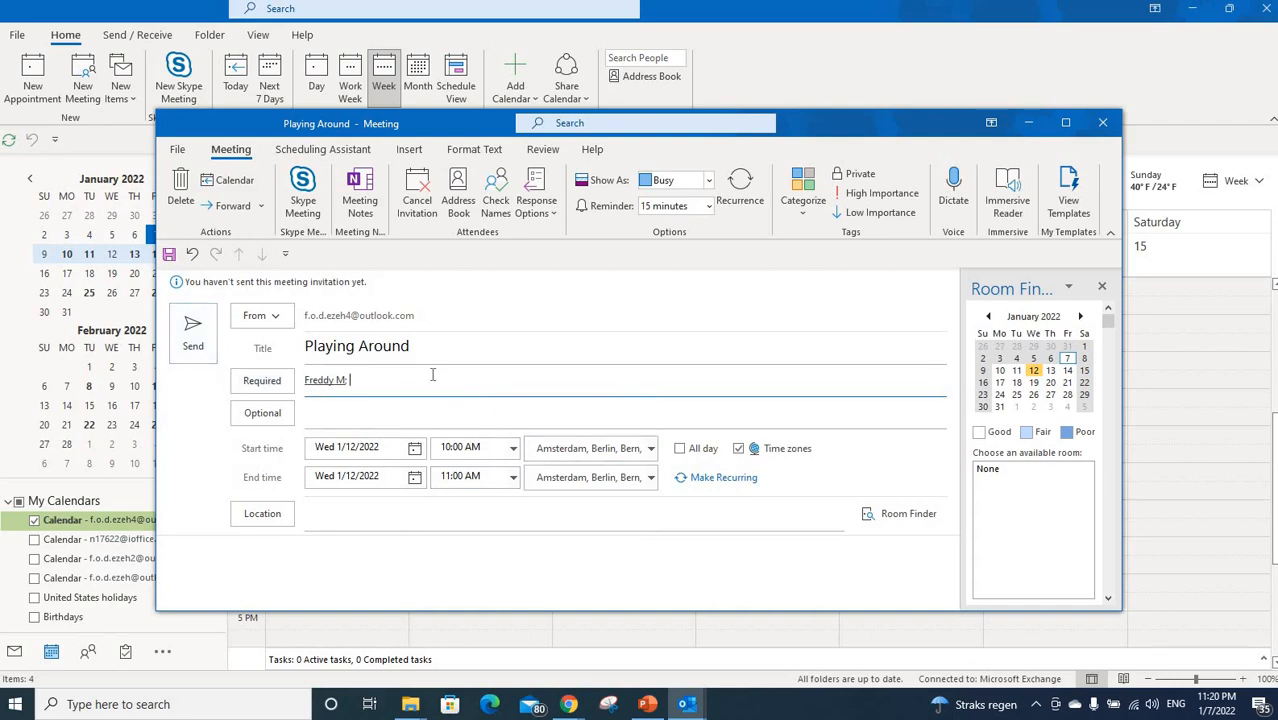
- Set the meeting location to At Home and send the invitation
click(413, 511)
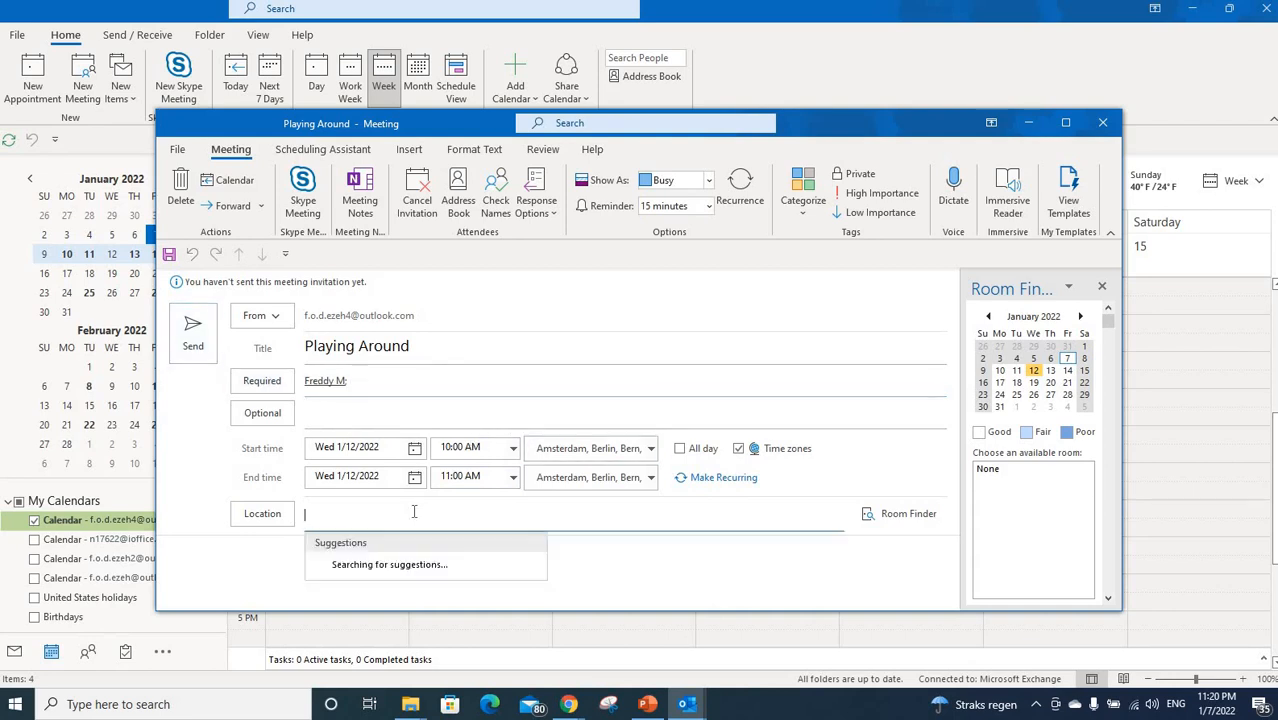
text(At Home)
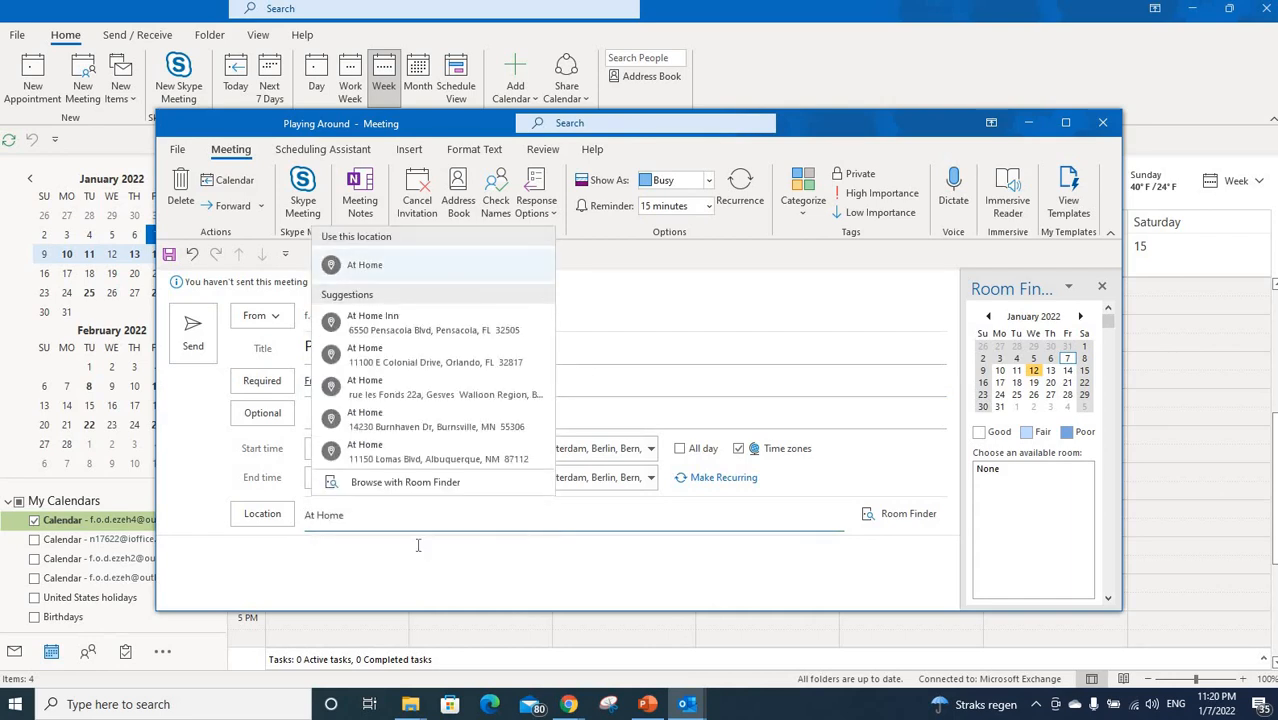
click(417, 545)
click(202, 347)
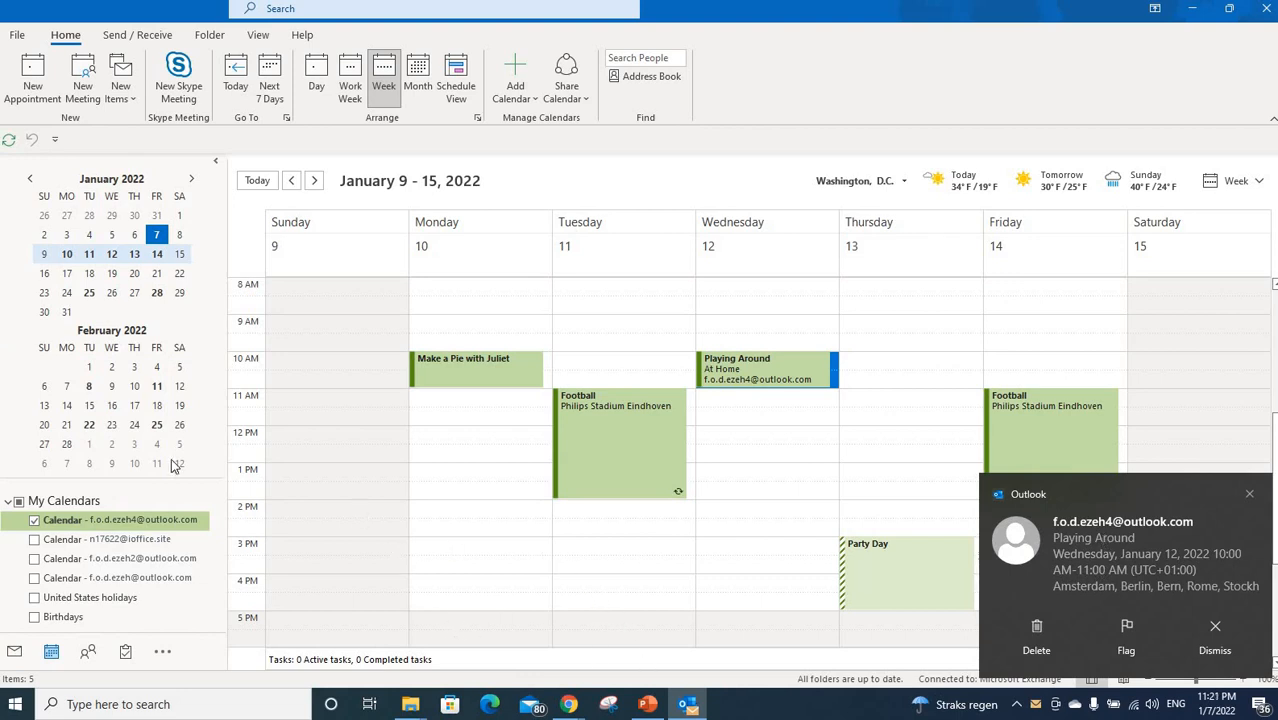
- Show the invited attendee's calendar beside the organizer's and check the Playing Around meeting in both
click(34, 578)
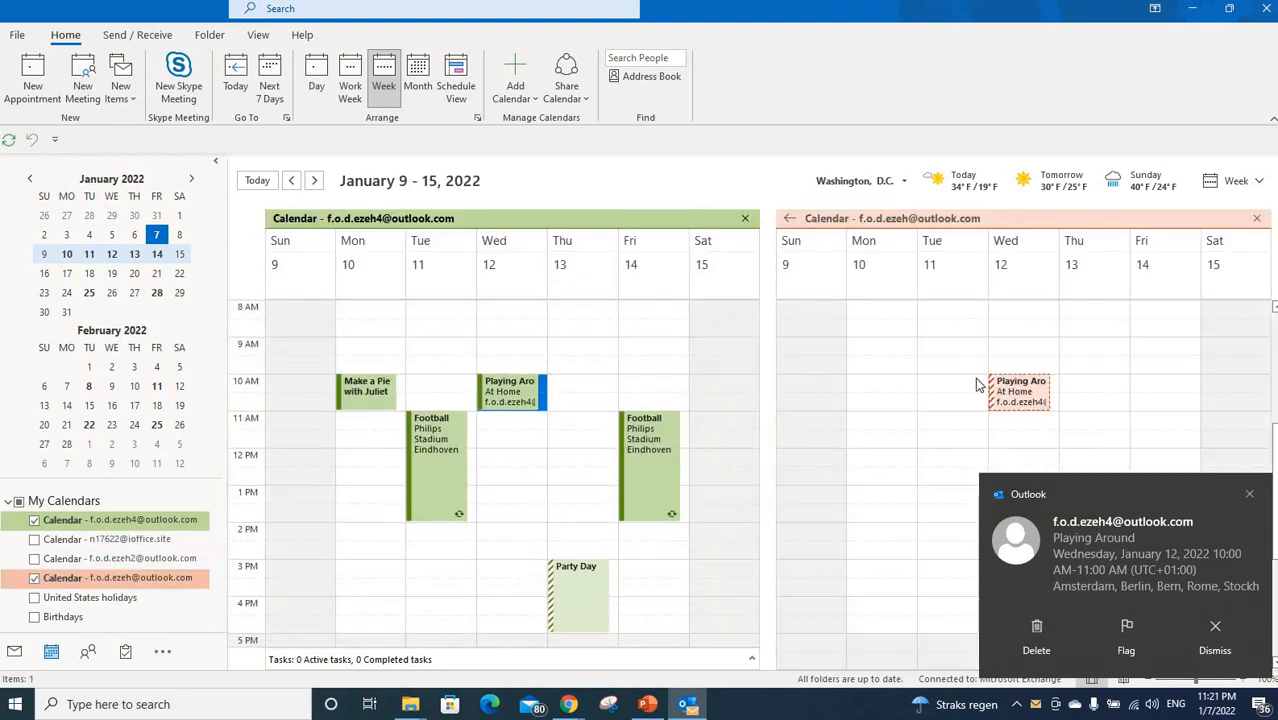
mouse_move(1030, 402)
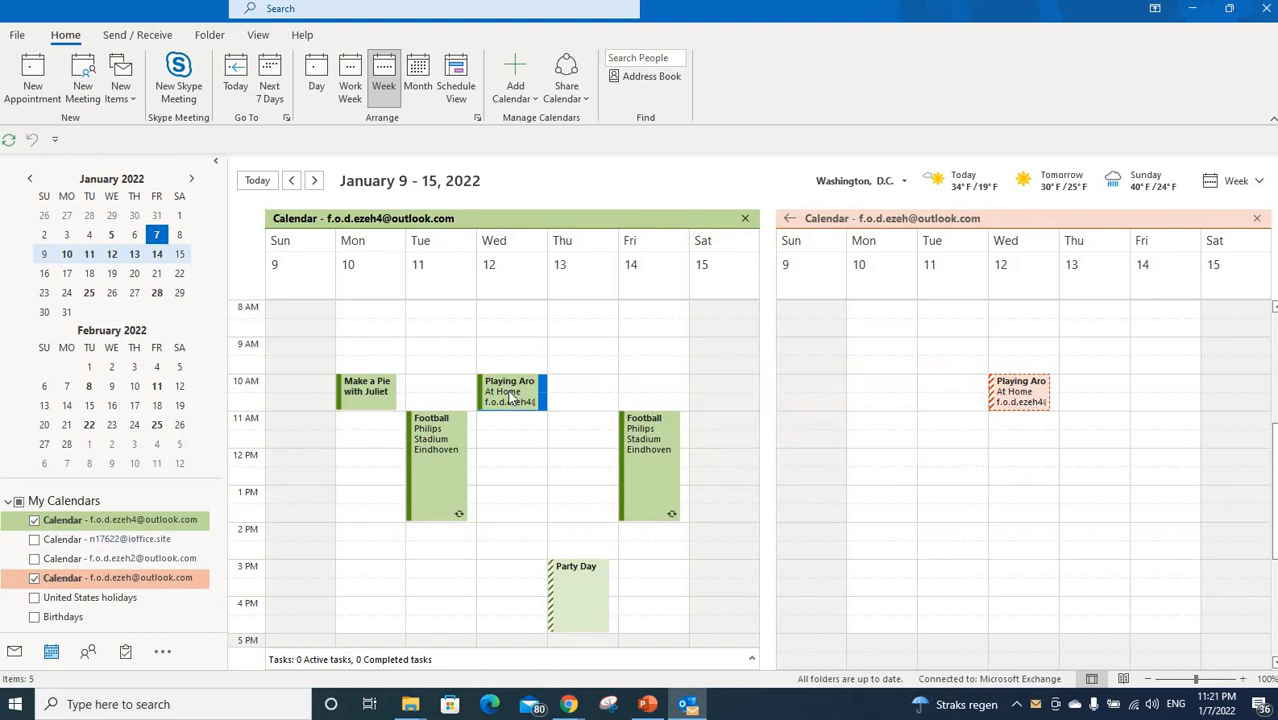
mouse_move(512, 398)
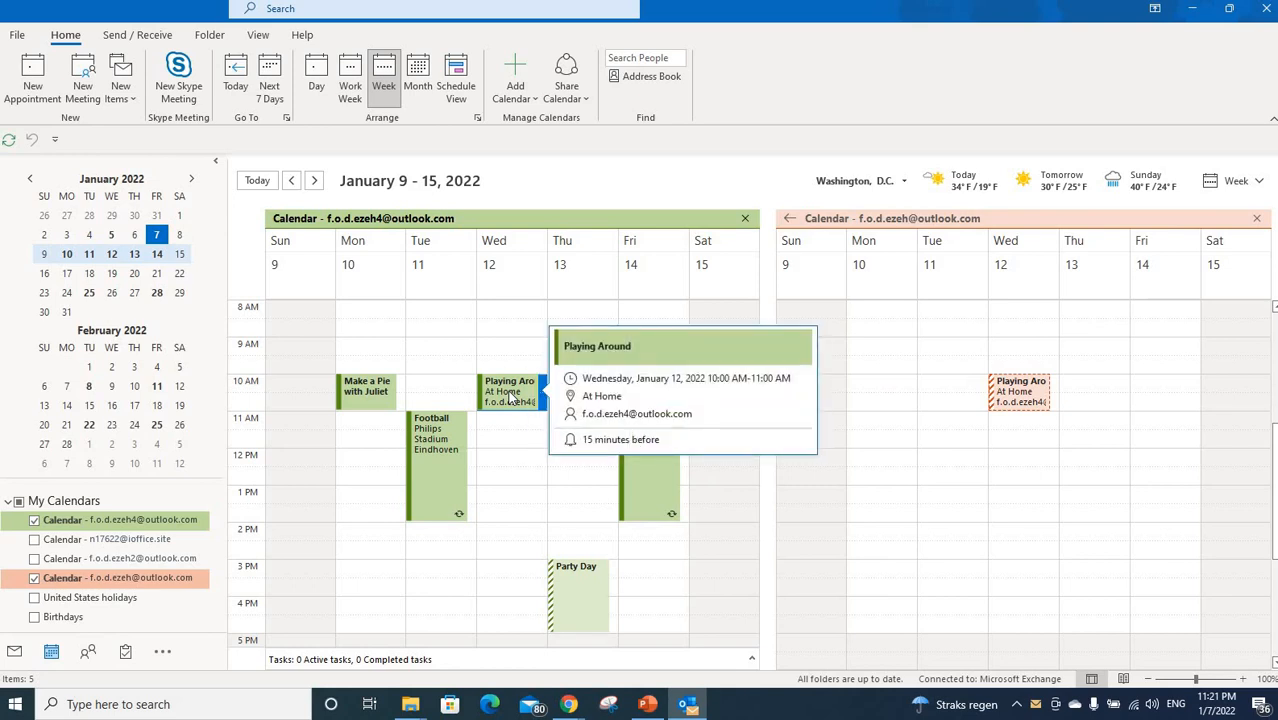
- Open the Playing Around meeting from the organizer's calendar, mark it as Private and send the update
click(512, 398)
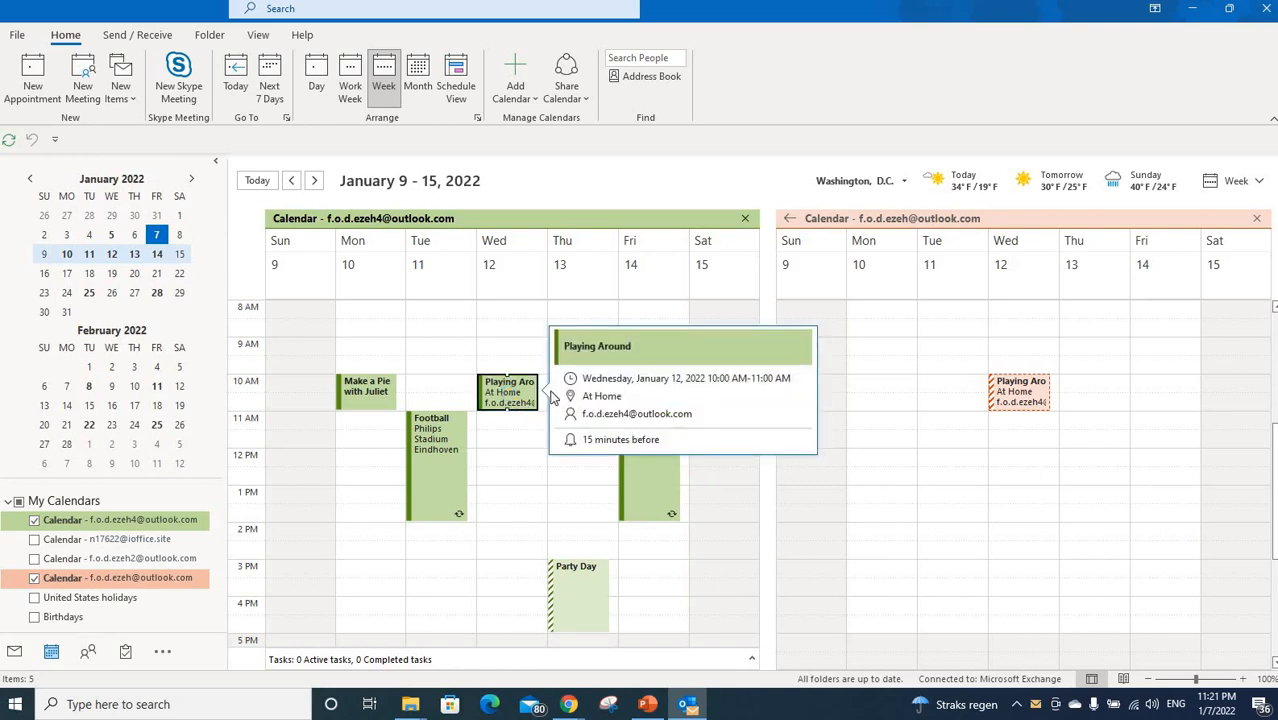
double_click(530, 396)
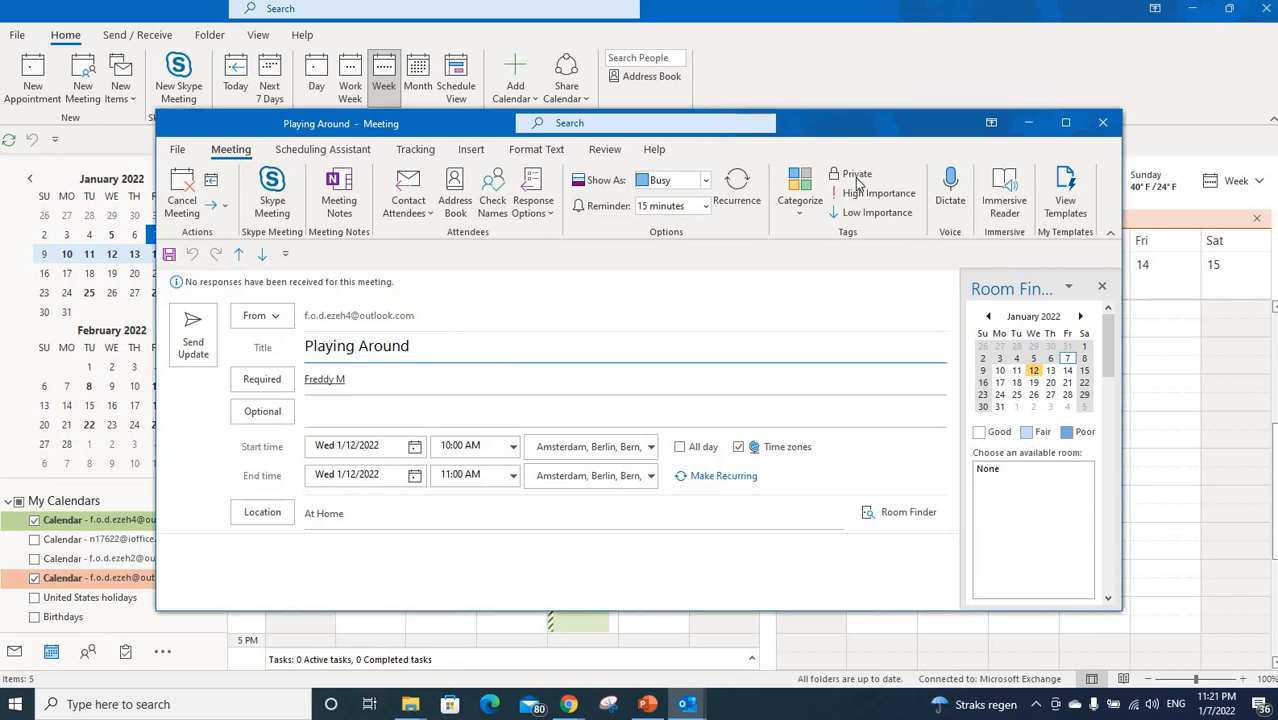
click(855, 176)
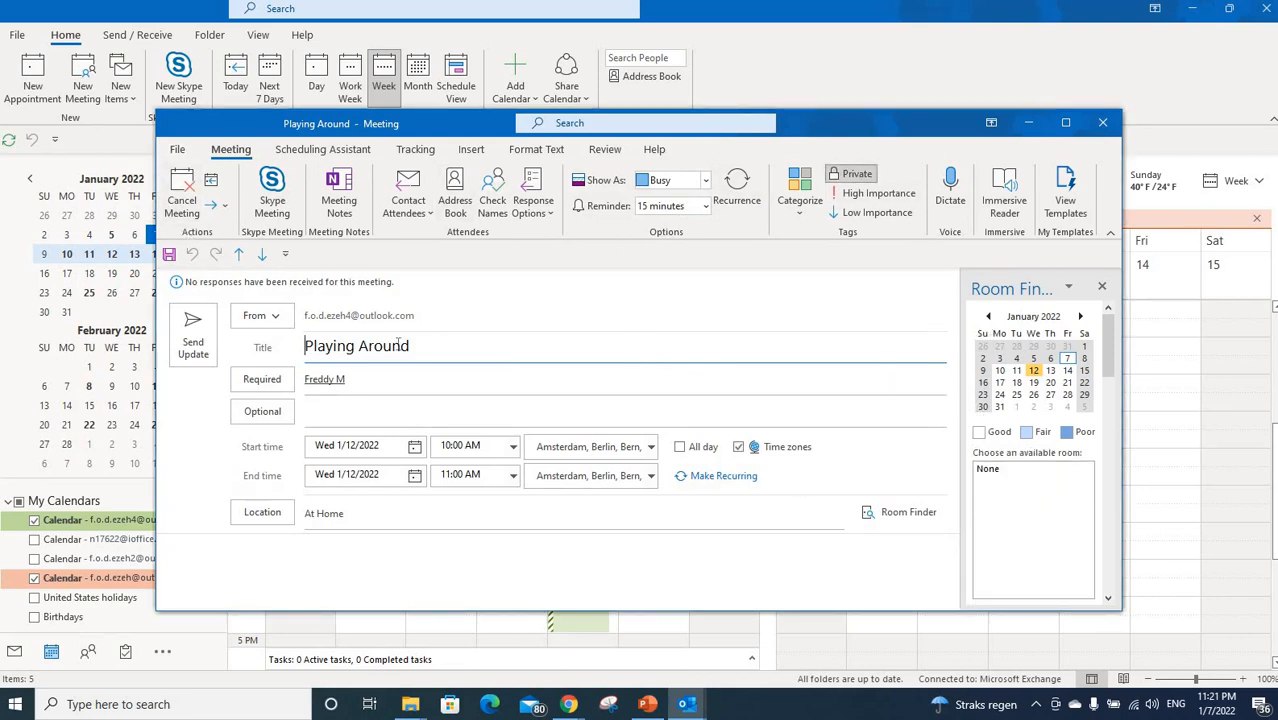
click(192, 335)
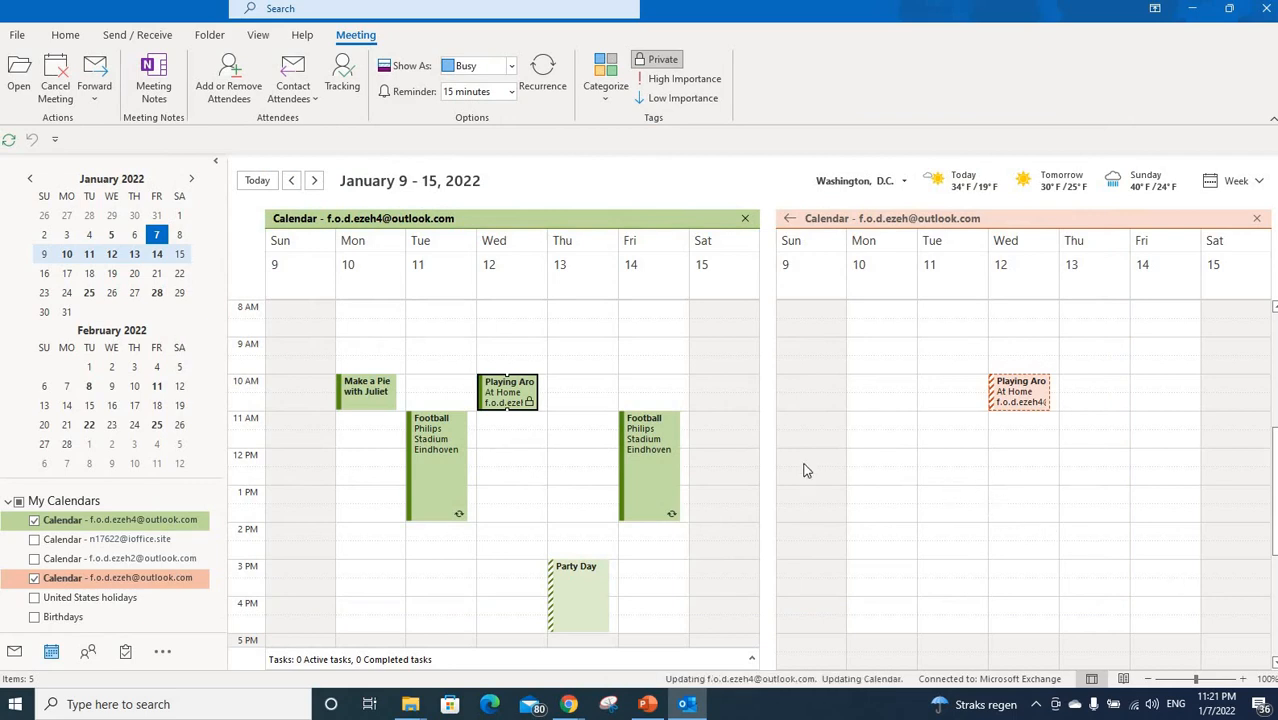
- Hide and reshow the attendee's calendar to check the updated Playing Around meeting, and close that calendar again
click(34, 579)
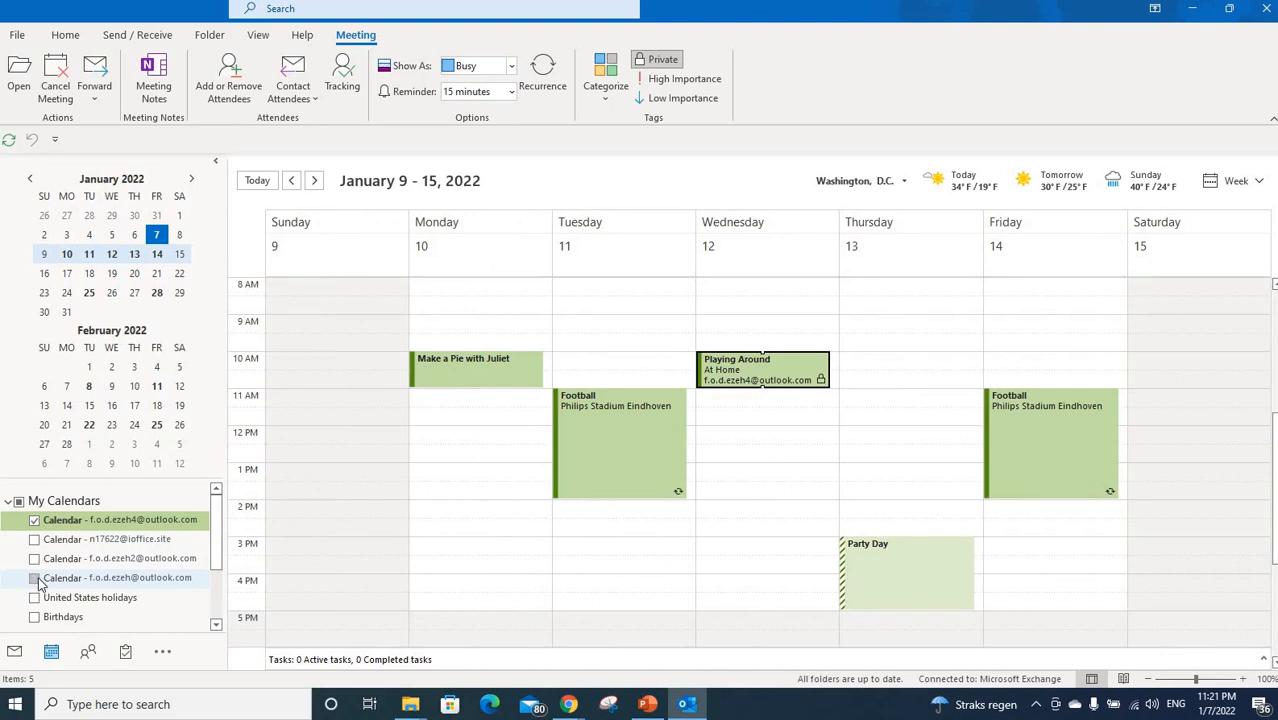
click(34, 579)
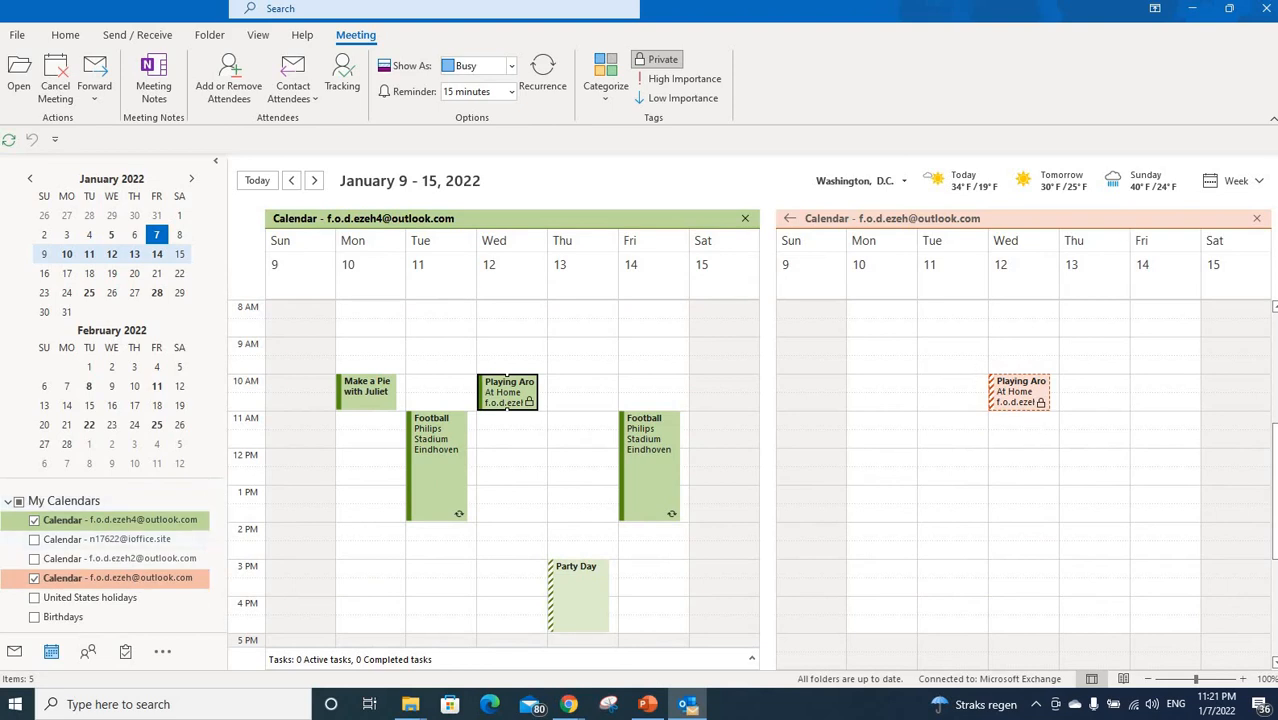
click(1259, 220)
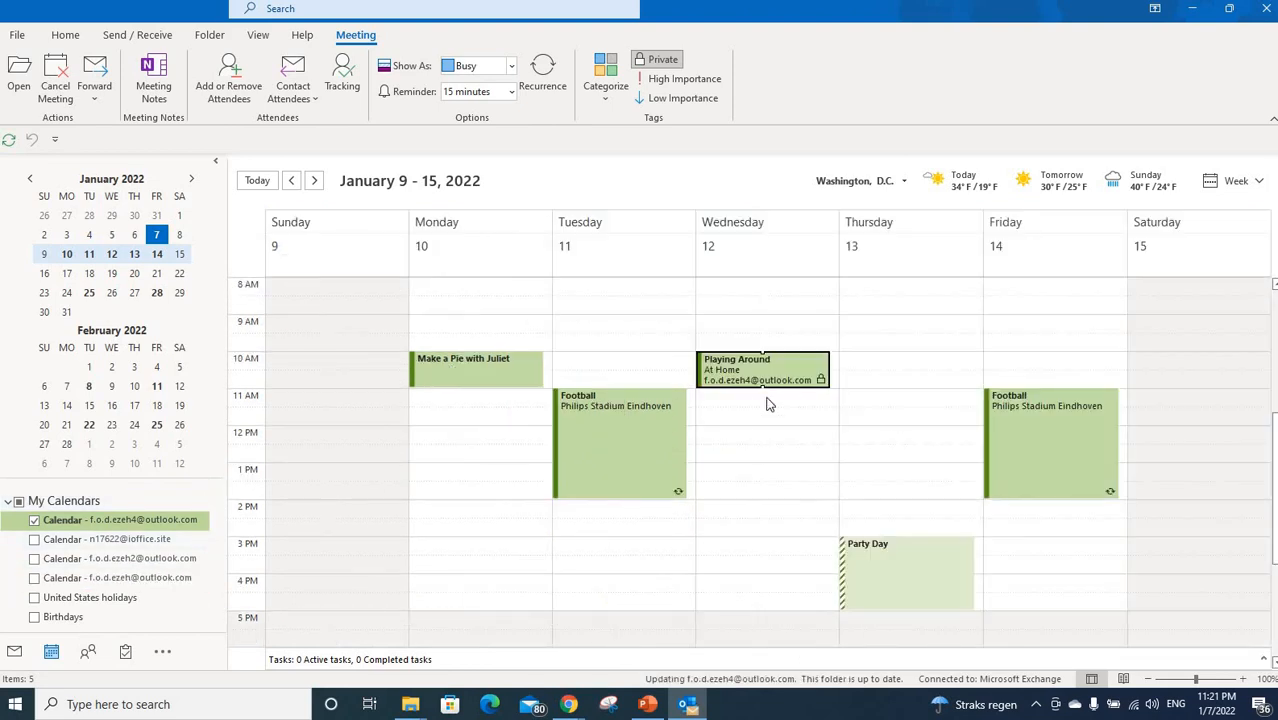